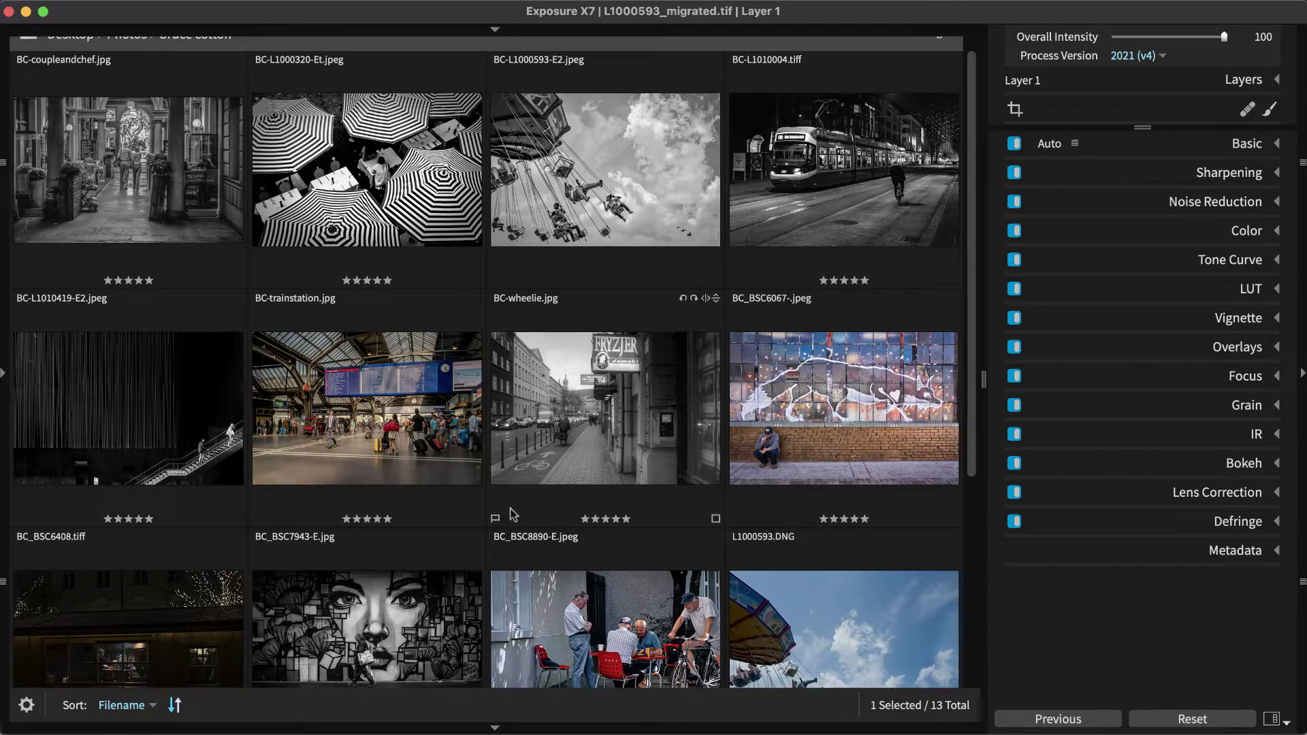
Step: Select the wheelie and train-station photos together for export
left_click(520, 463)
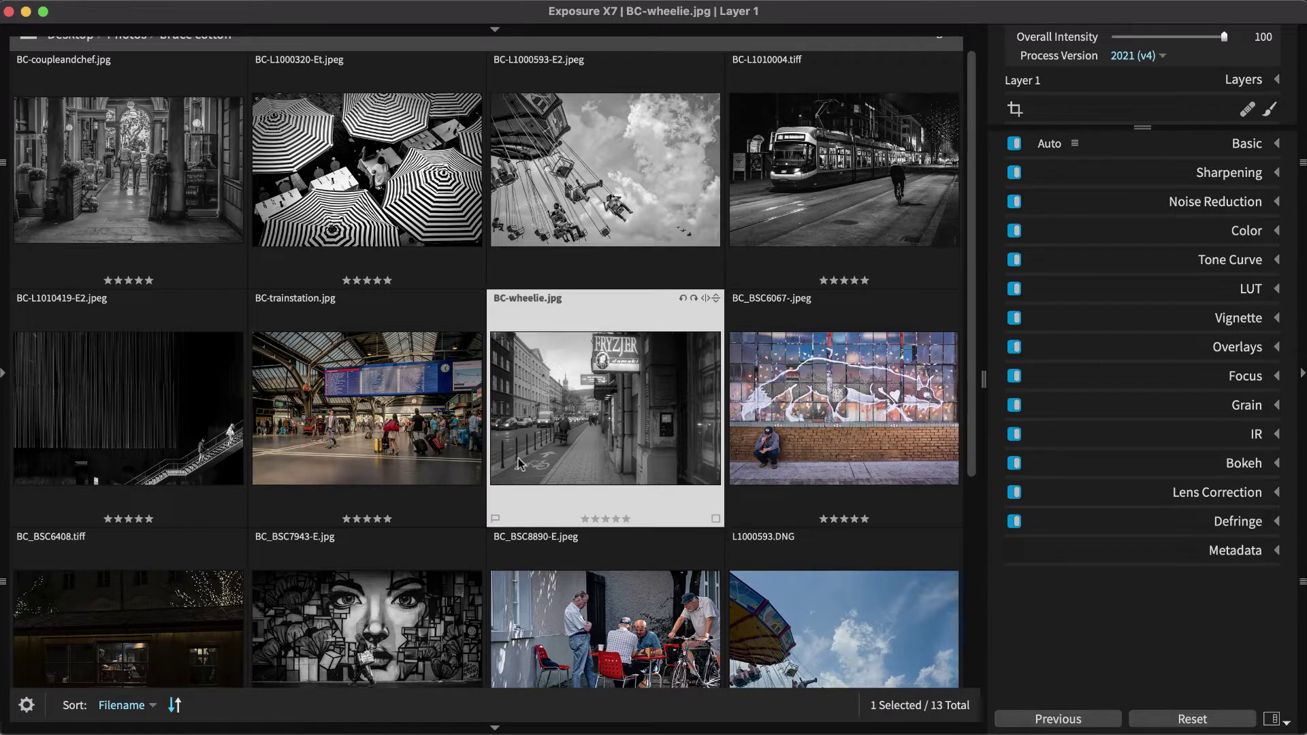
left_click(428, 430, "super")
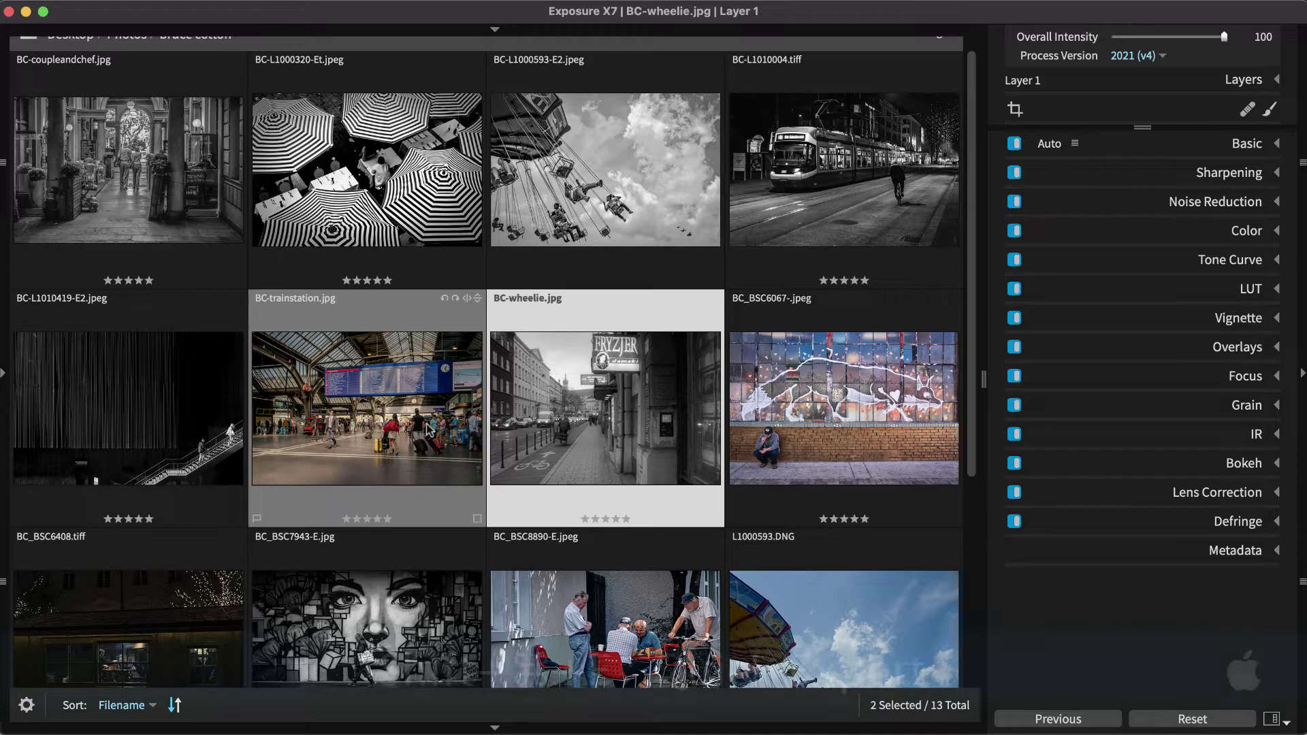
key("shift+super+e")
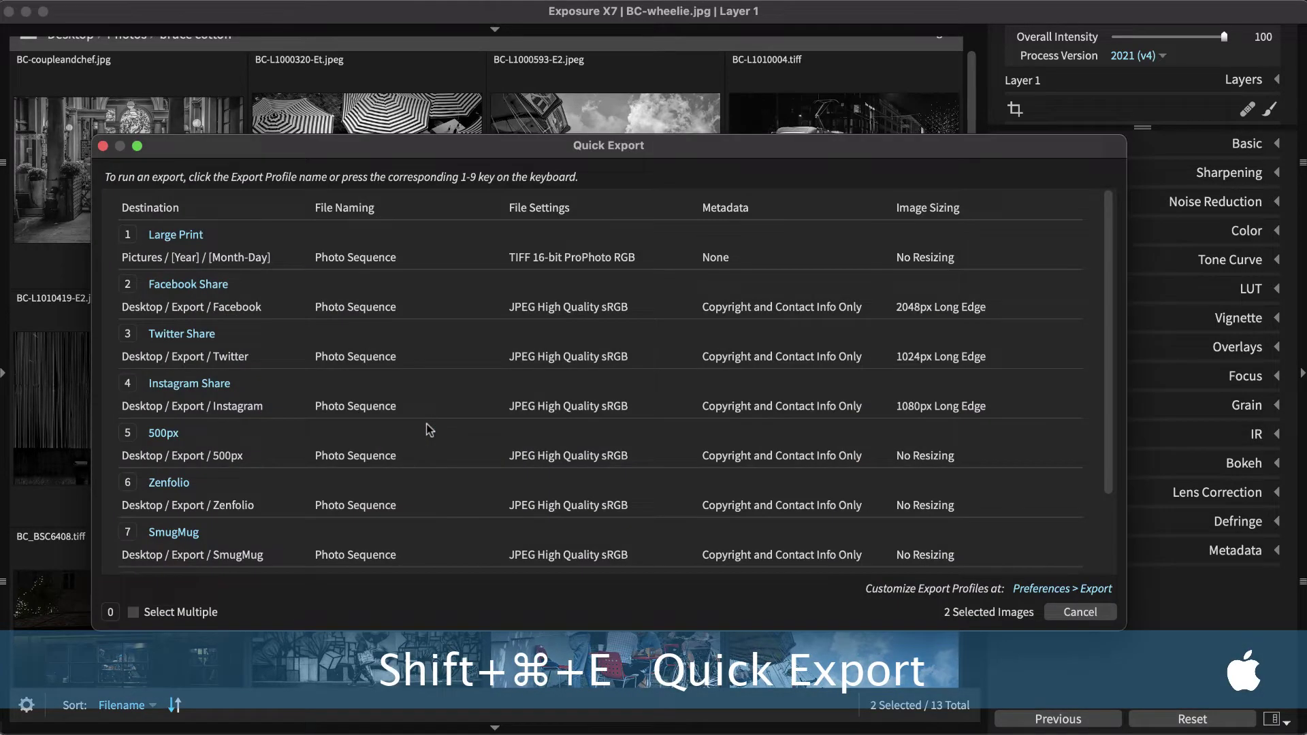
key("Escape")
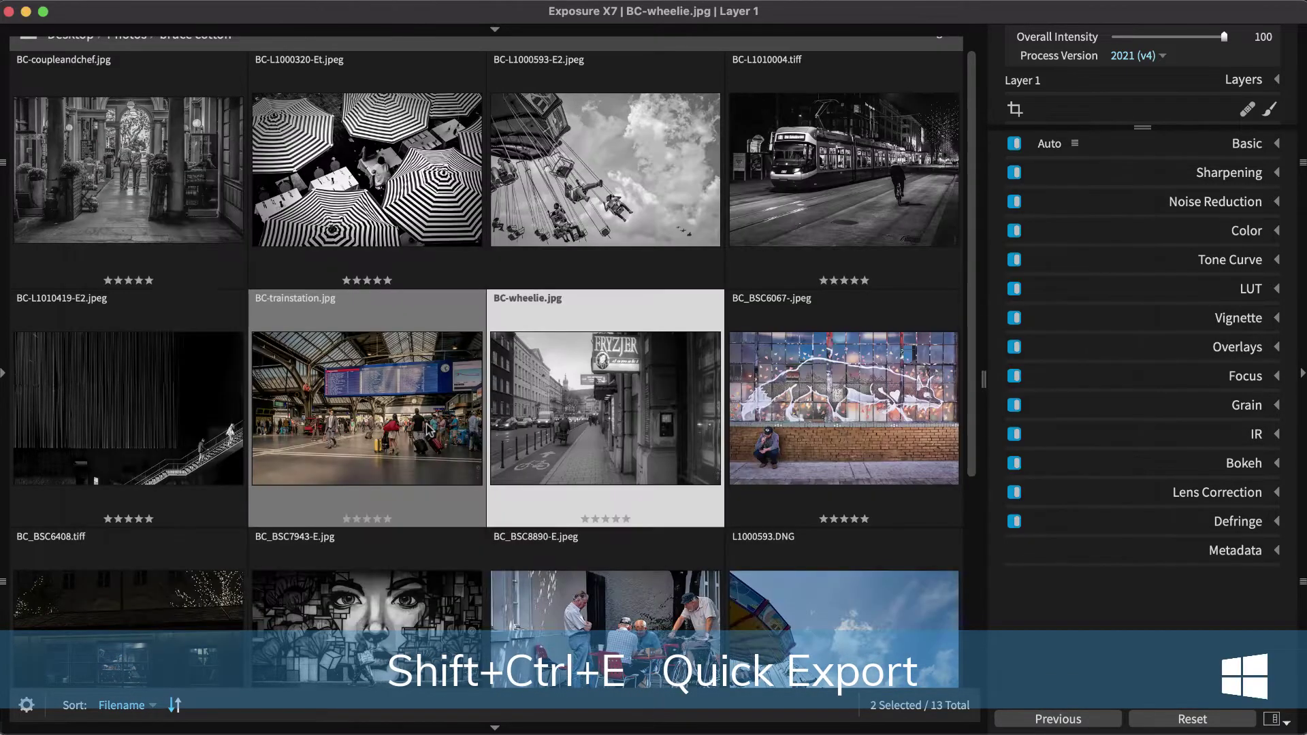
right_click(428, 430)
mouse_move(537, 68)
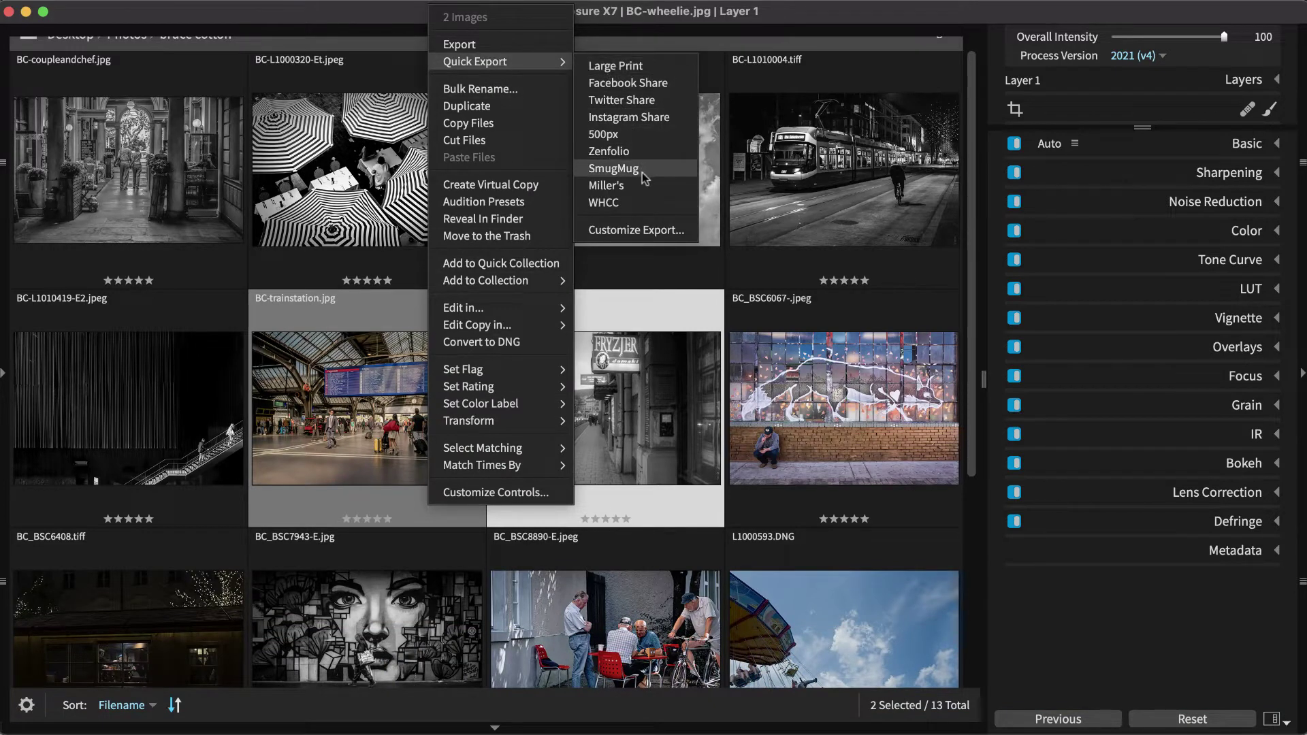
Step: Quick-export both photos to multiple profiles, leaving only Facebook Share and Instagram Share checked
key("super+shift+e")
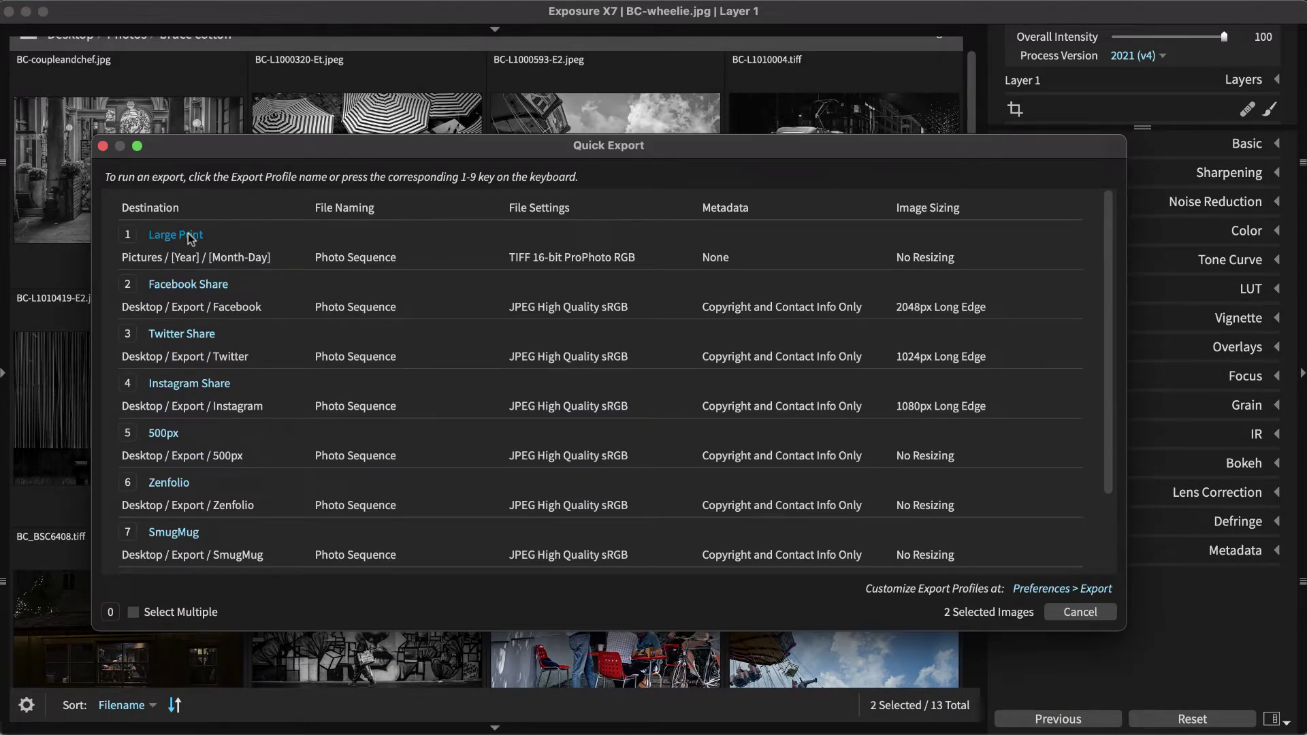
left_click(134, 613)
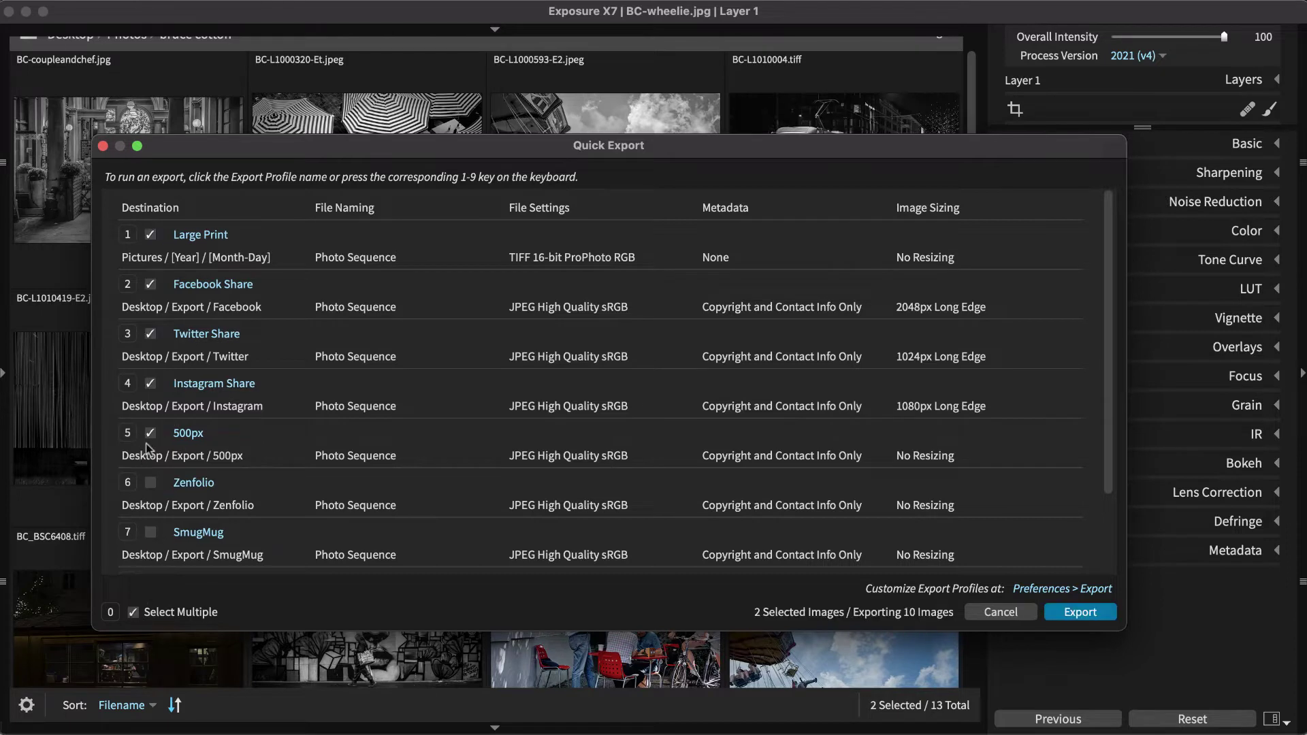
left_click(151, 333)
left_click(150, 234)
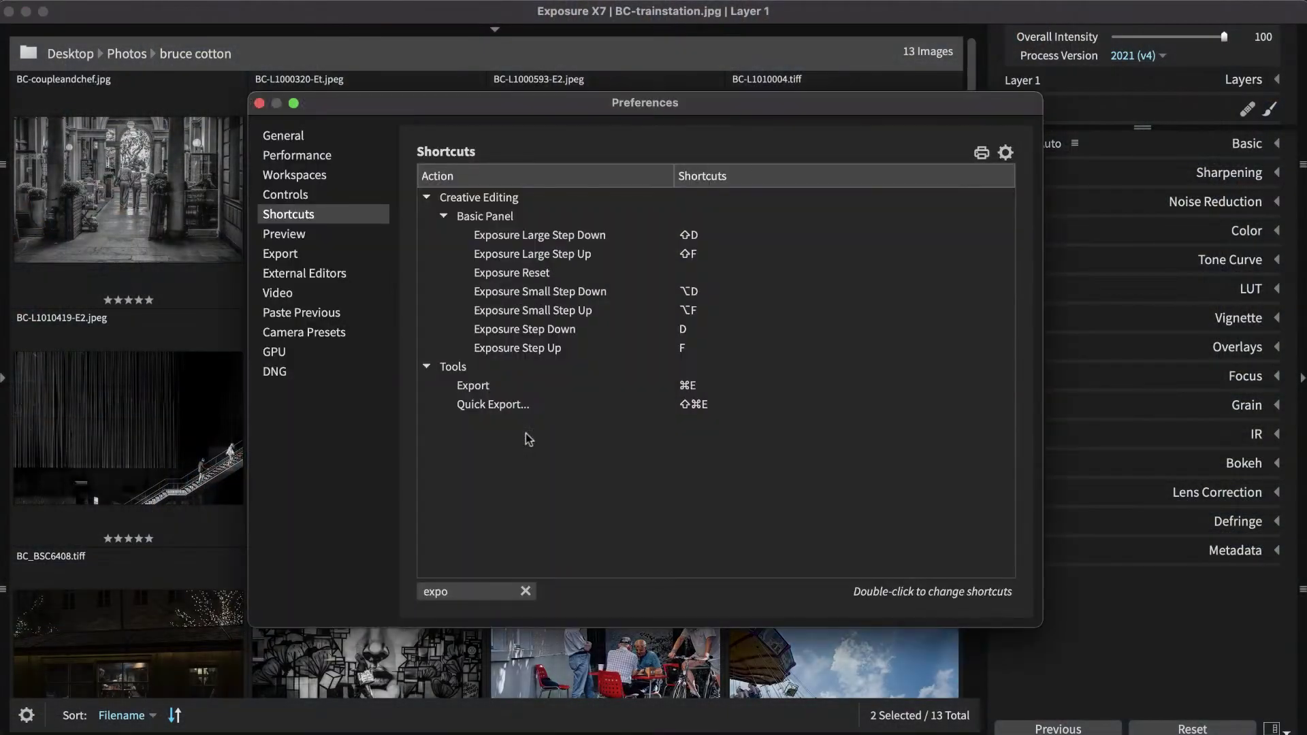
Step: In export preferences, add a new export profile named 'Social Media Watermark'
left_click(320, 260)
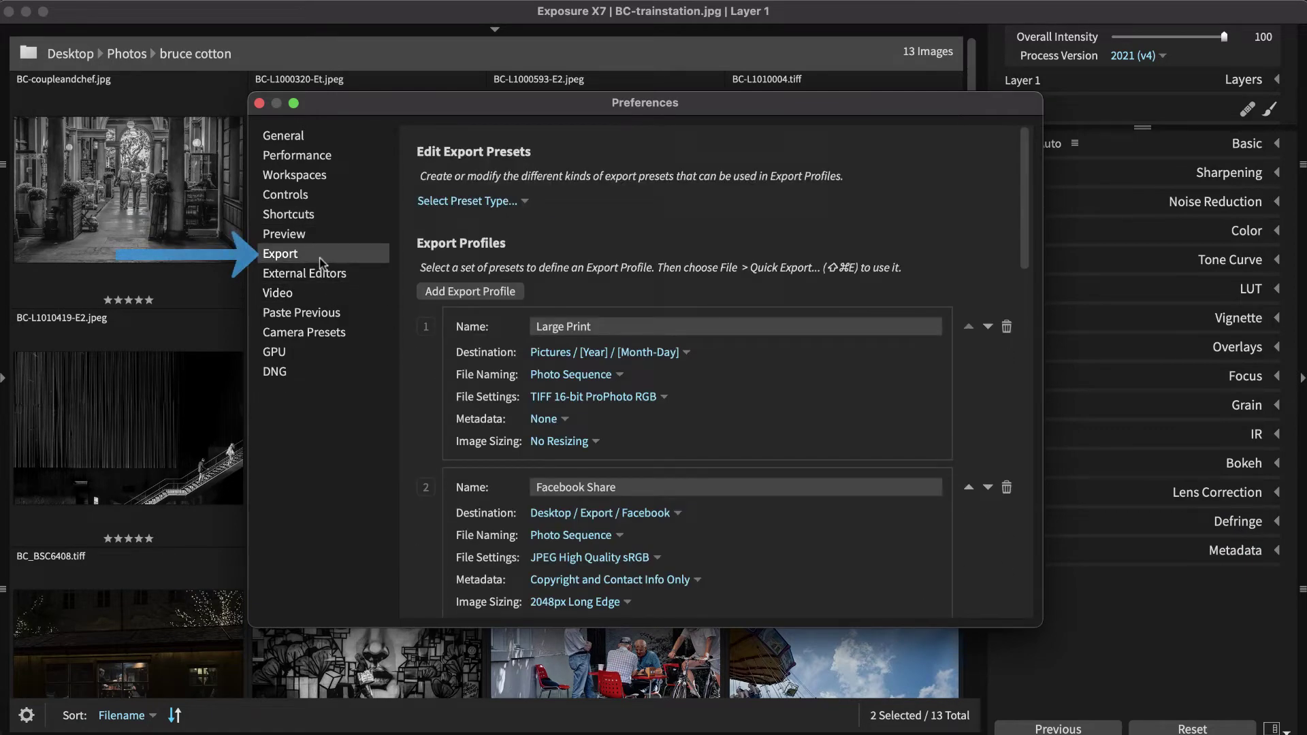
left_click(510, 292)
type("Social Media Watermarked")
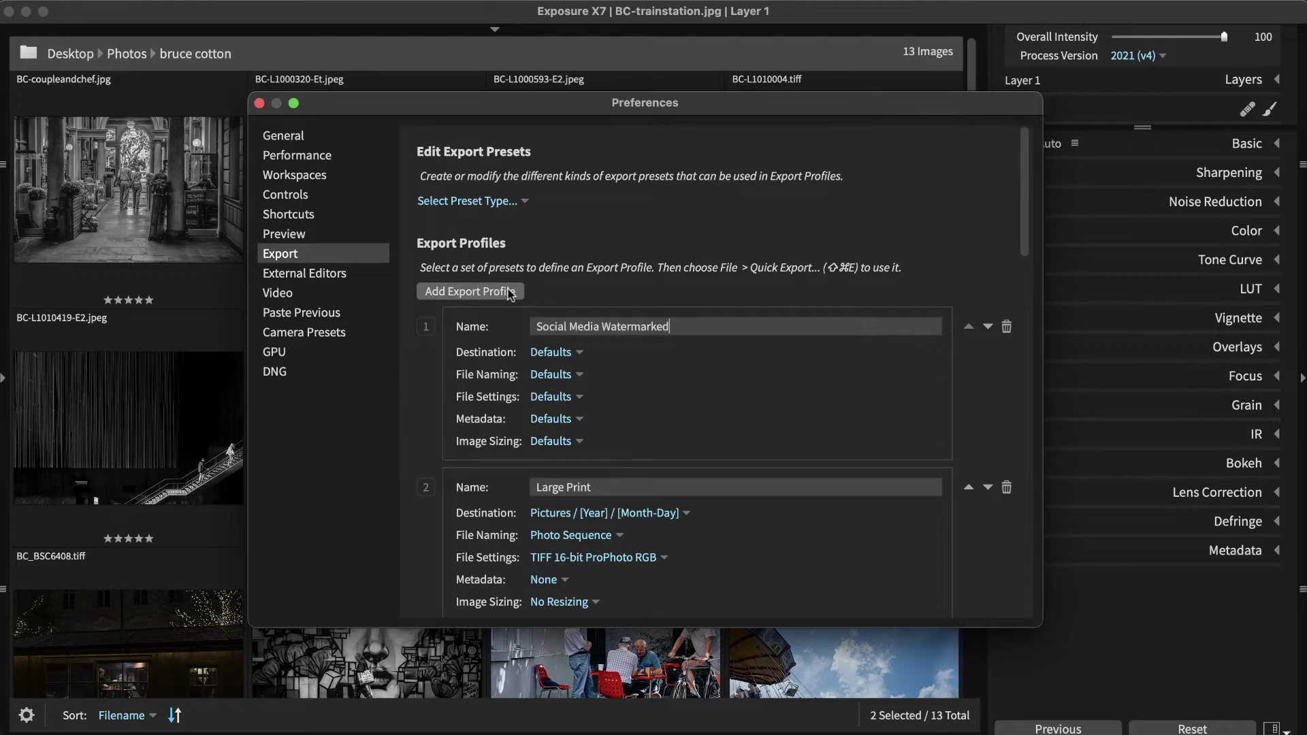
key("BackSpace")
key("BackSpace")
Step: Set the profile's destination to Desktop/Photos folders and file naming to Exposure Suffix
left_click(550, 352)
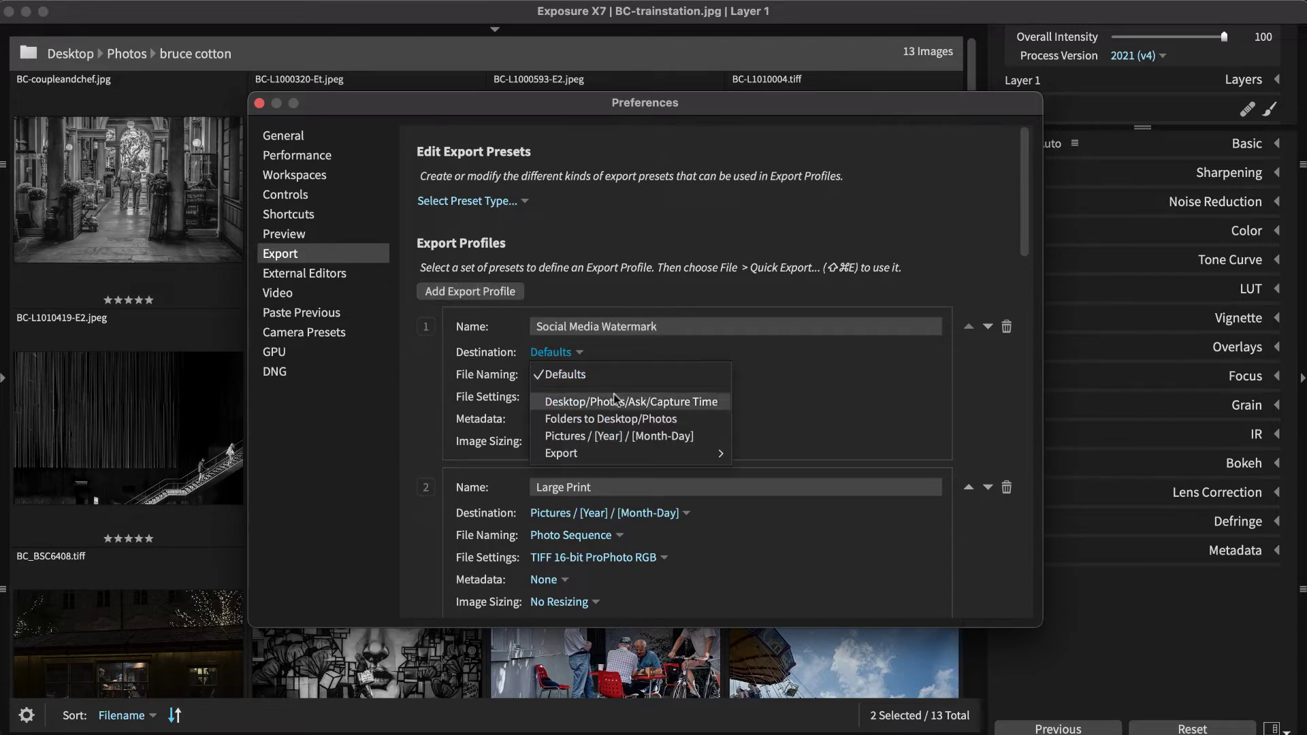
left_click(636, 423)
left_click(571, 375)
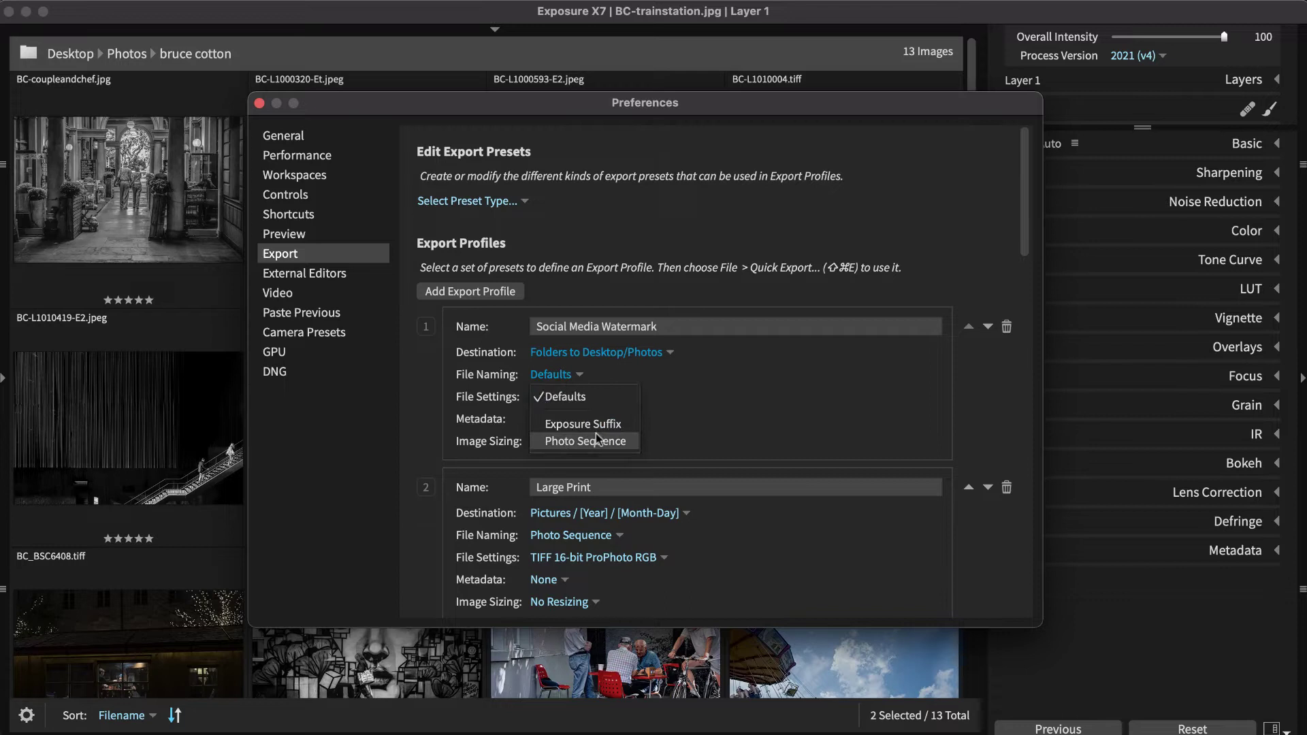
left_click(577, 423)
Step: Choose JPEG High Quality sRGB, Copyright with Watermark metadata, and 2048px long-edge sizing
left_click(561, 398)
left_click(592, 479)
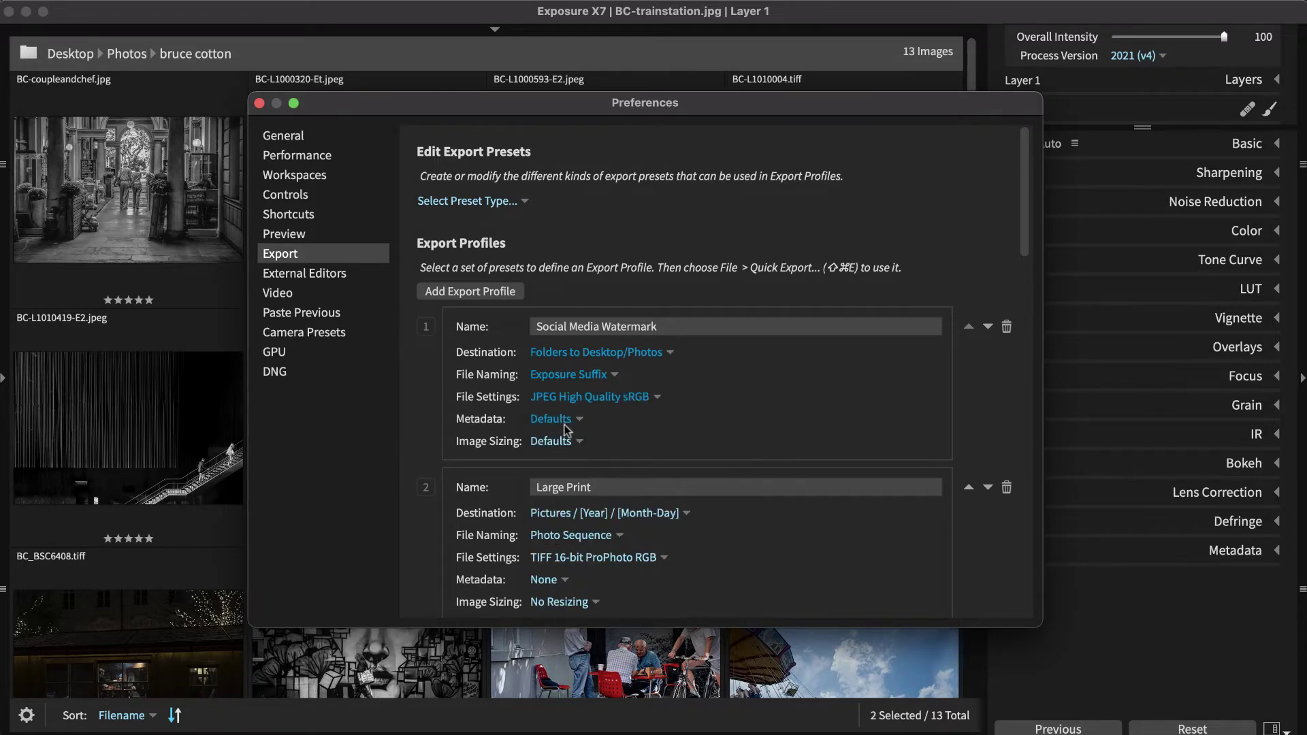
left_click(562, 420)
left_click(599, 537)
left_click(551, 442)
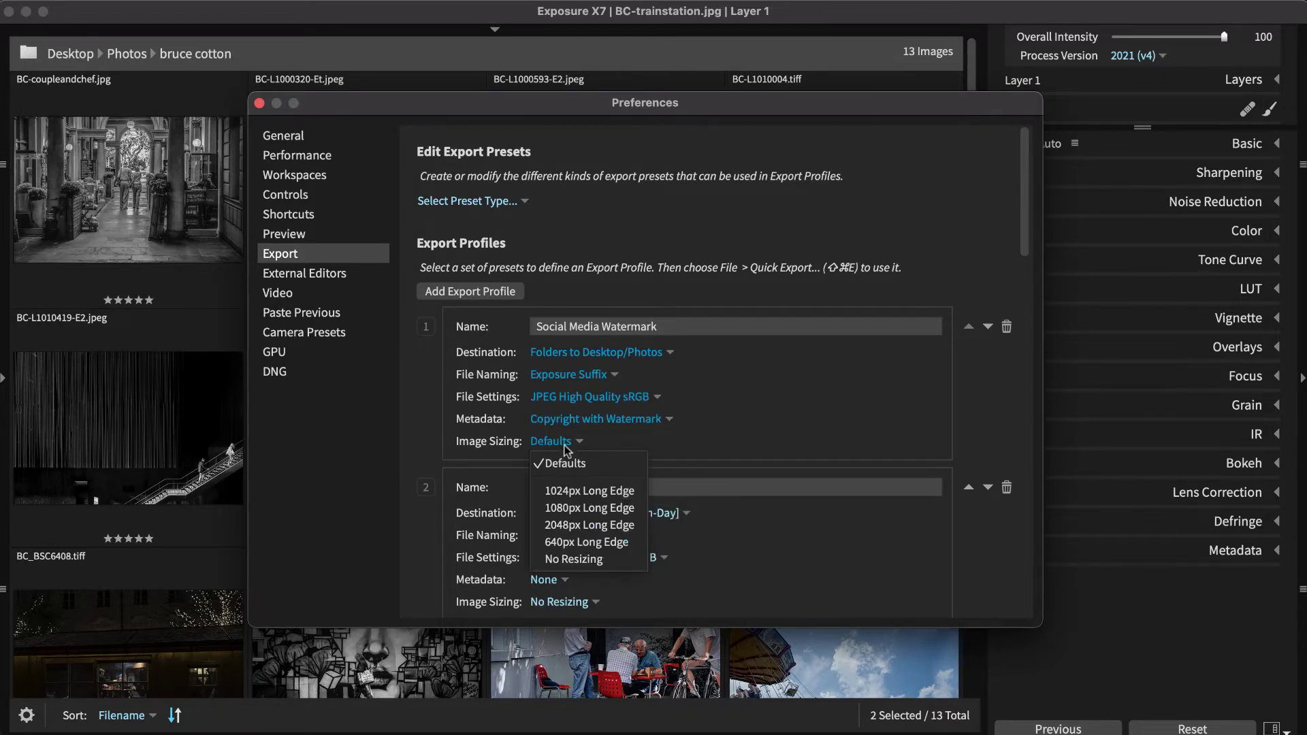
left_click(587, 526)
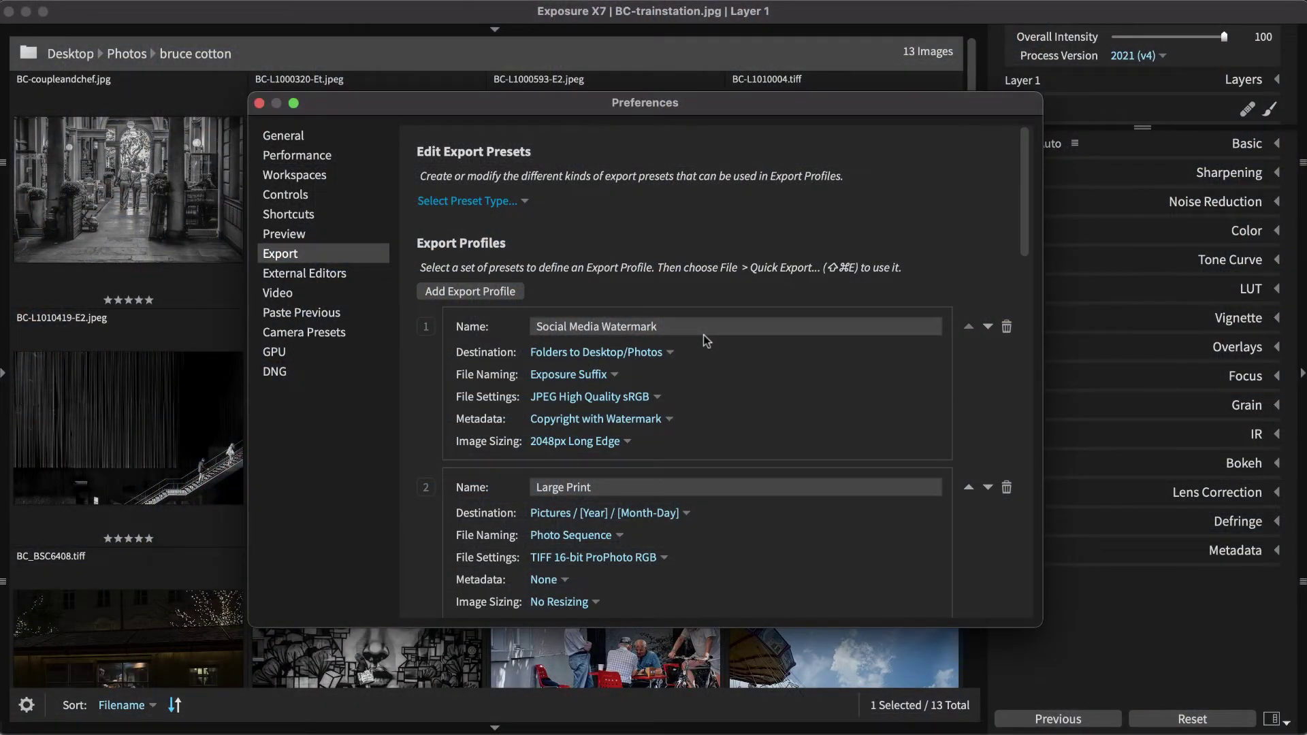
Step: Edit the Metadata export preset and set its watermark to Copyright
left_click(515, 209)
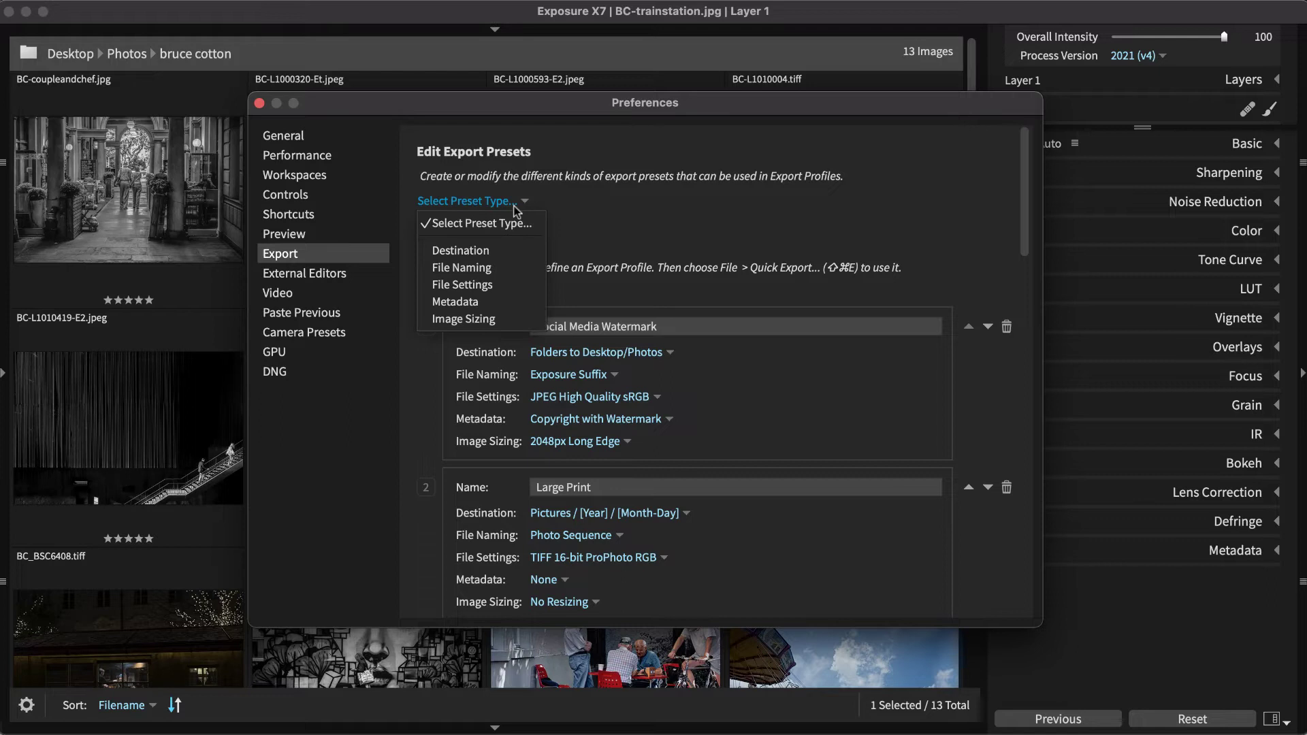
left_click(518, 301)
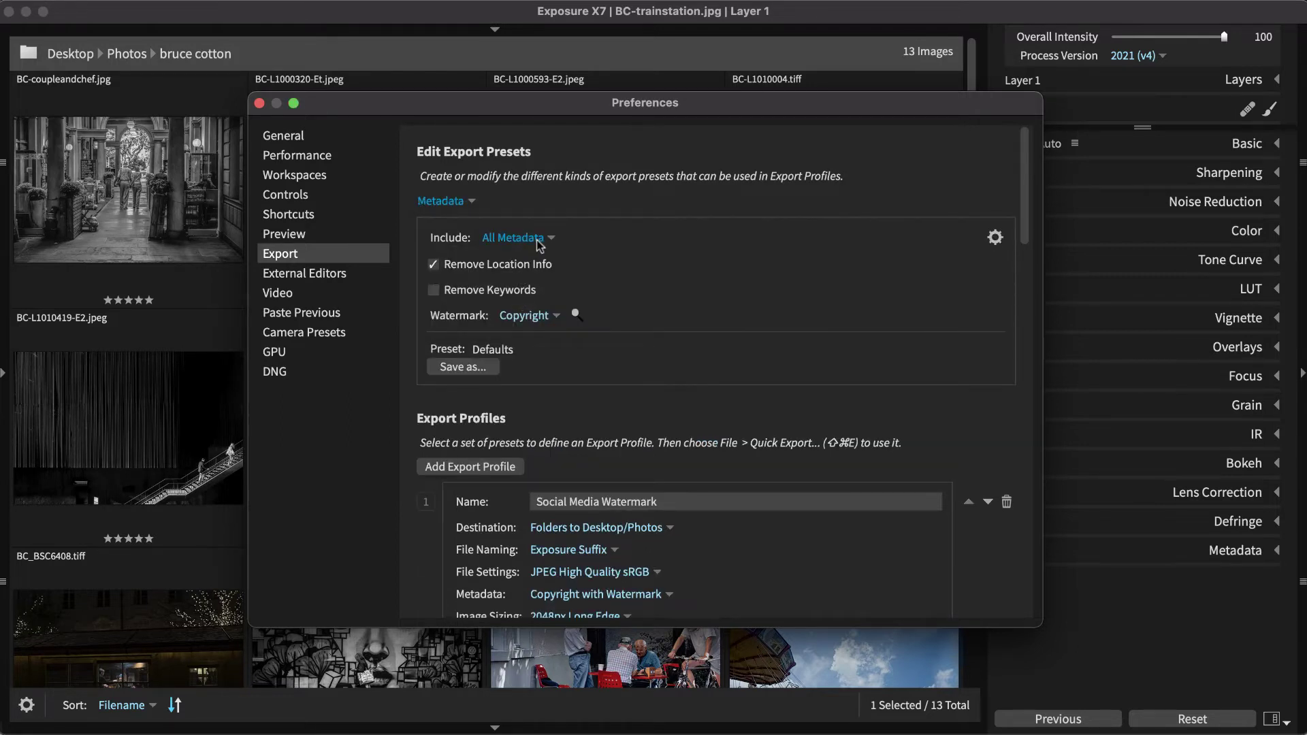
left_click(545, 315)
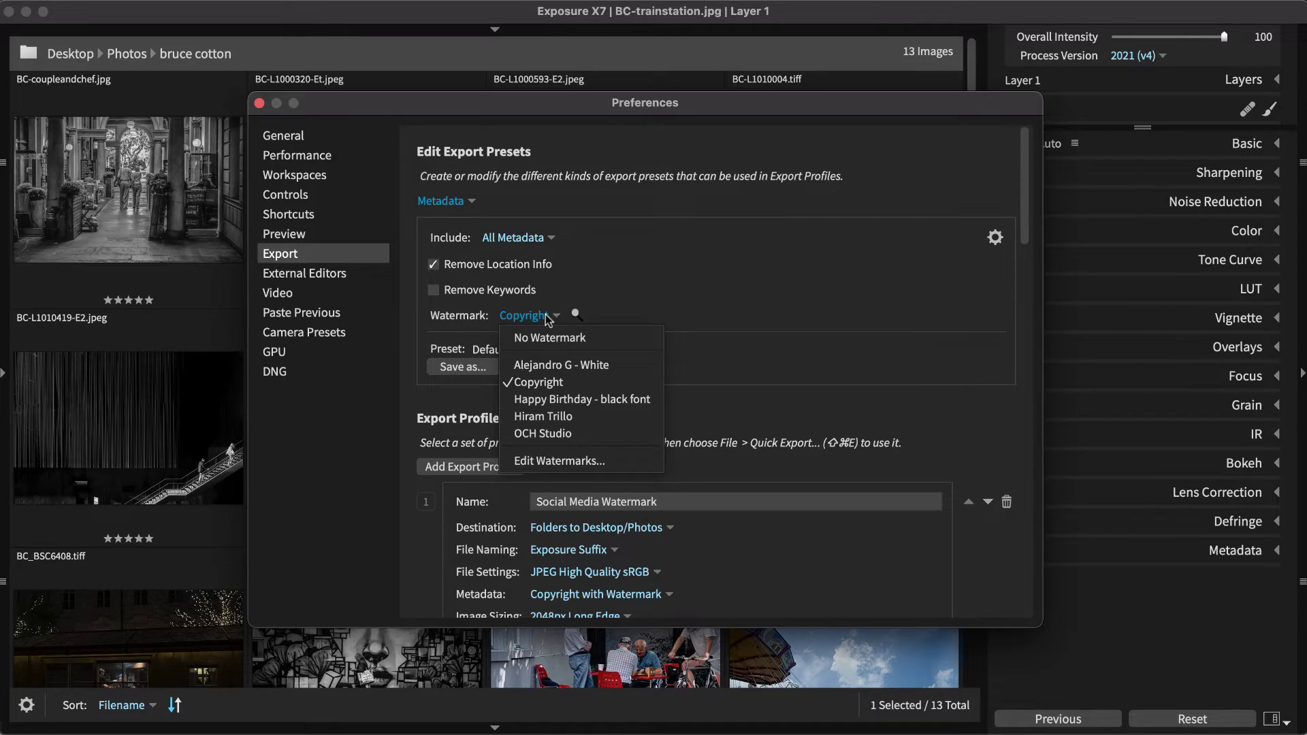
left_click(552, 385)
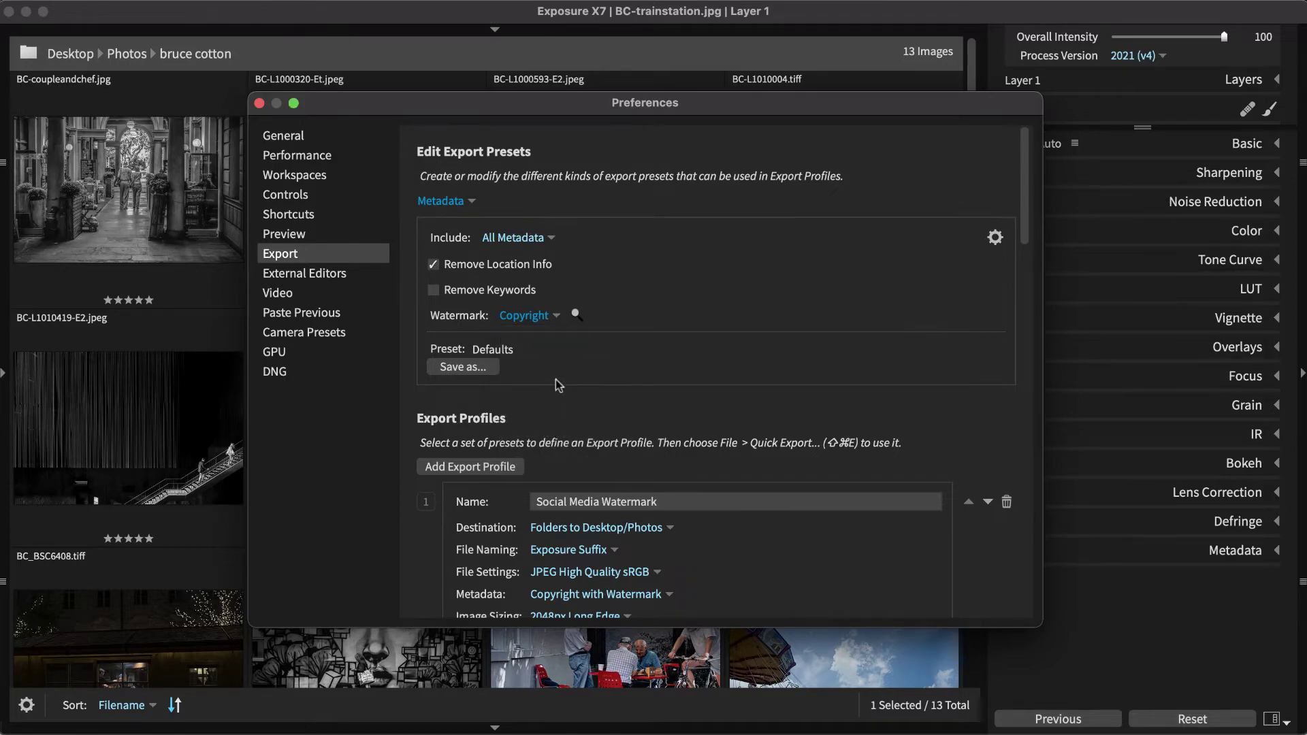
left_click(576, 315)
Step: Save these metadata settings as a new preset named 'Copyright - white'
left_click(493, 369)
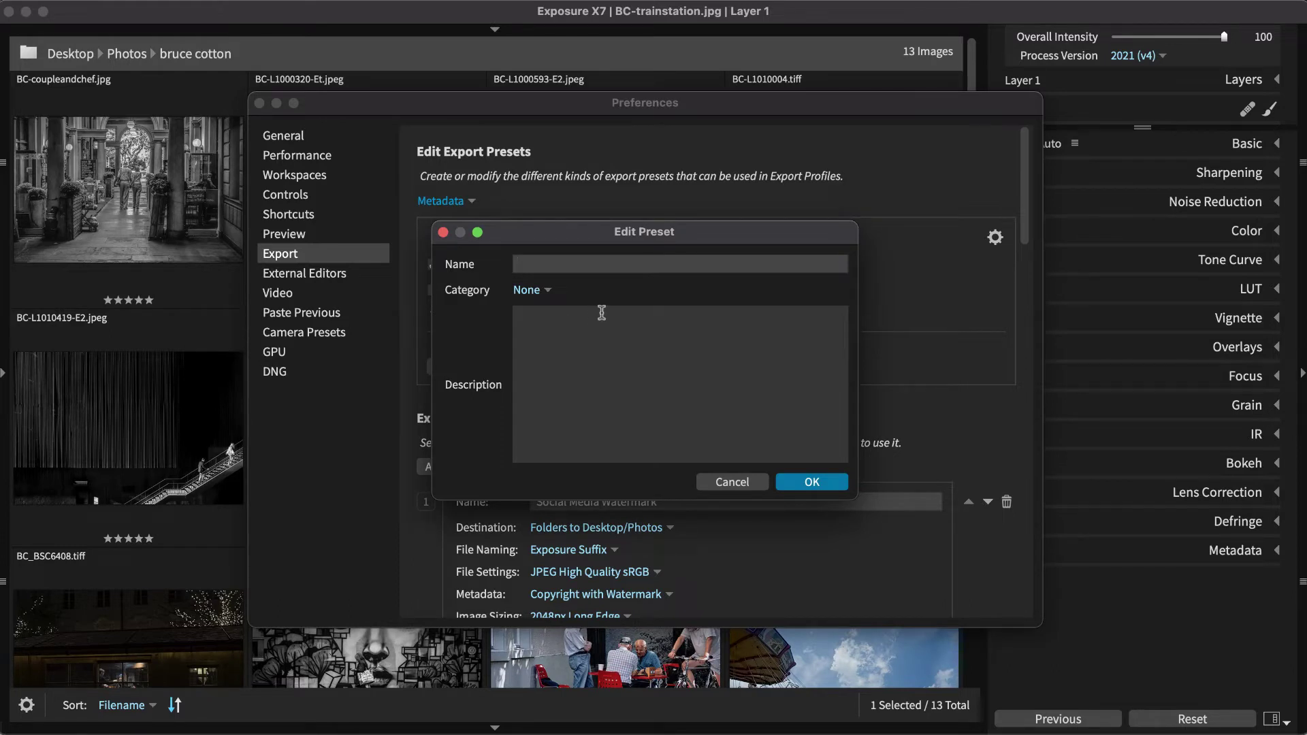
type("Copyright - white")
left_click(785, 476)
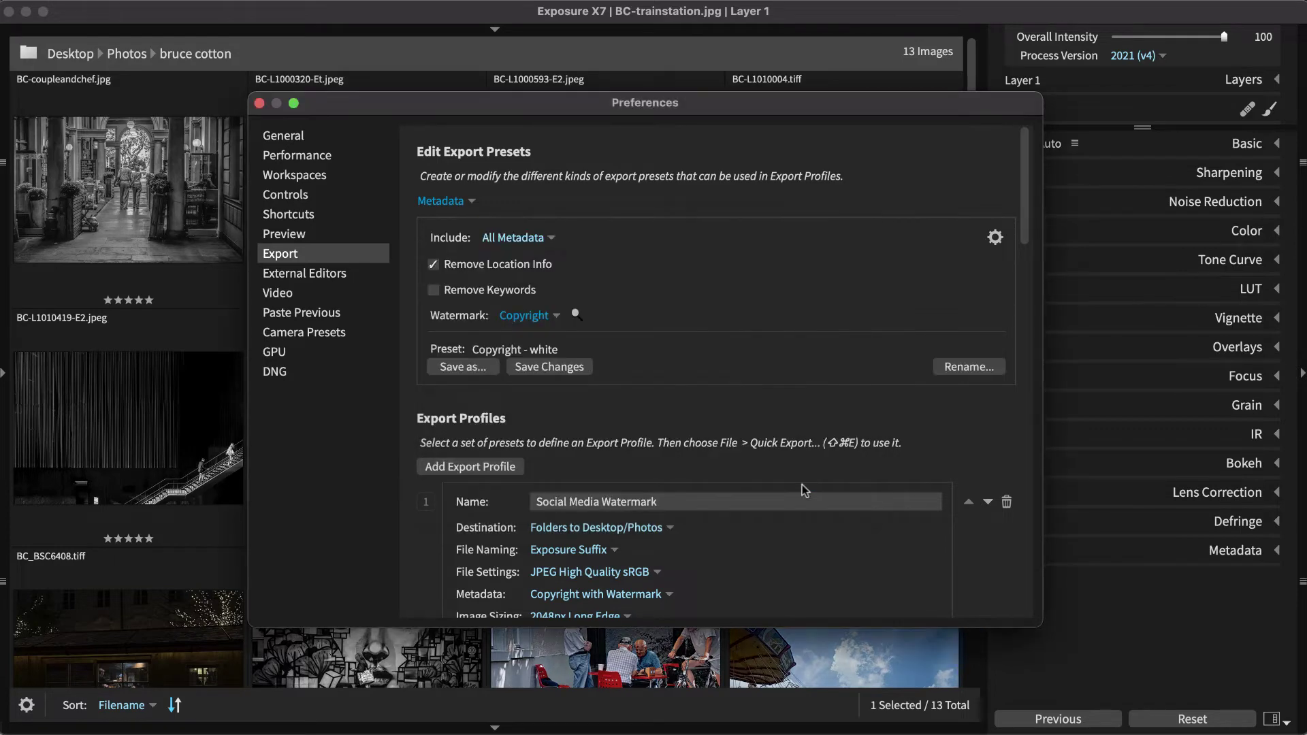
Step: In the watermark editor, replace the text item's placeholder with the photographer's copyright line
left_click(546, 316)
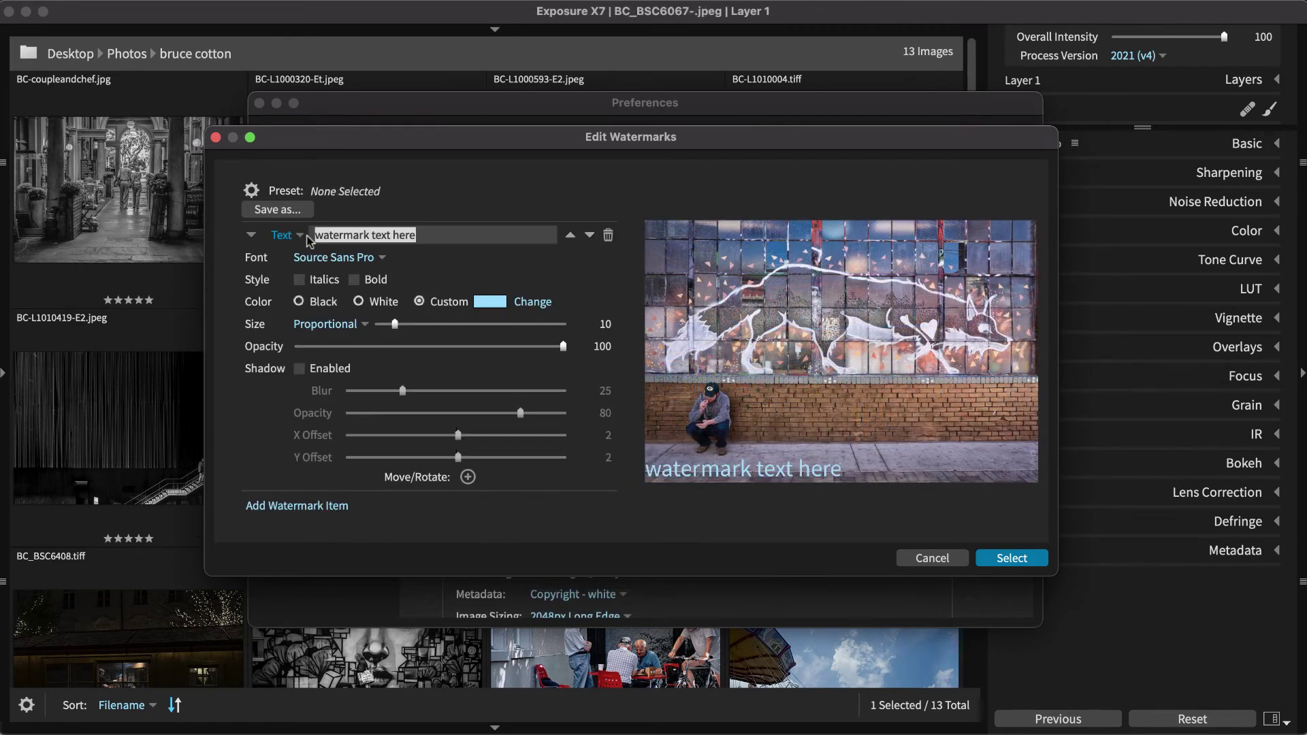
left_click(286, 235)
left_click(376, 232)
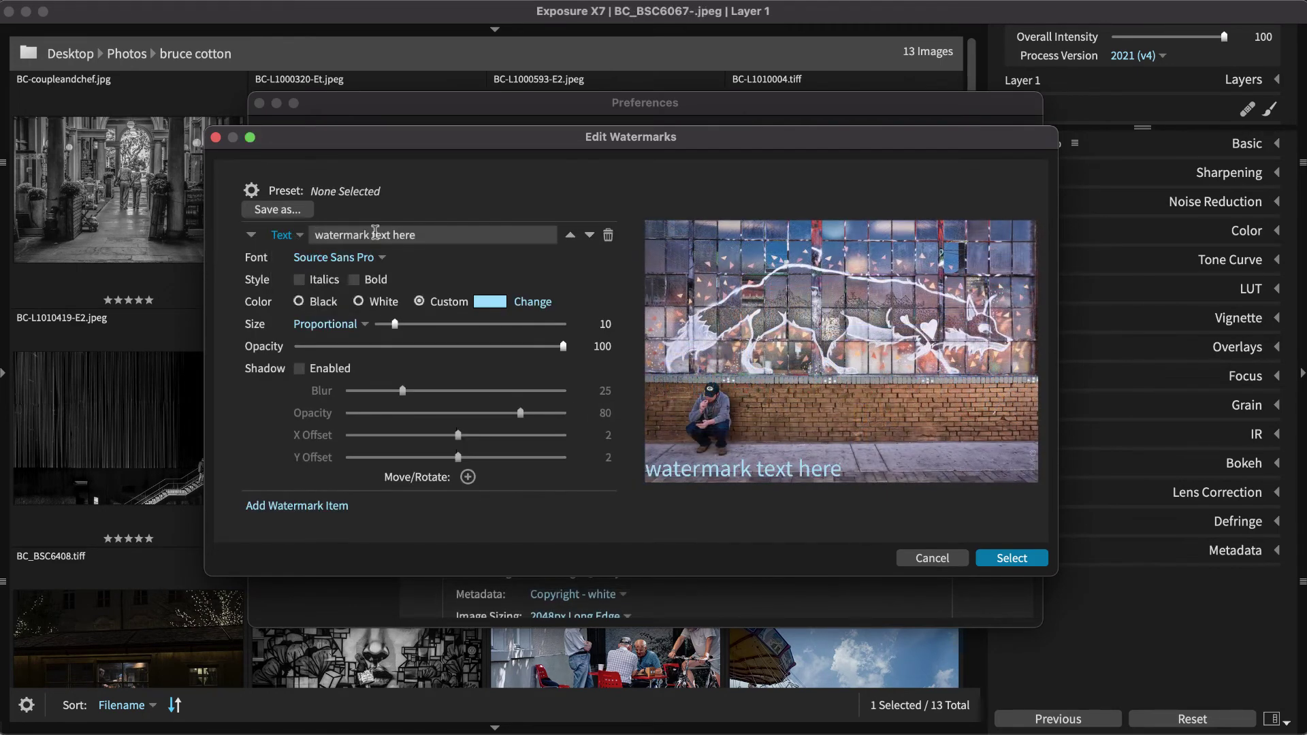
triple_click(375, 232)
type("©")
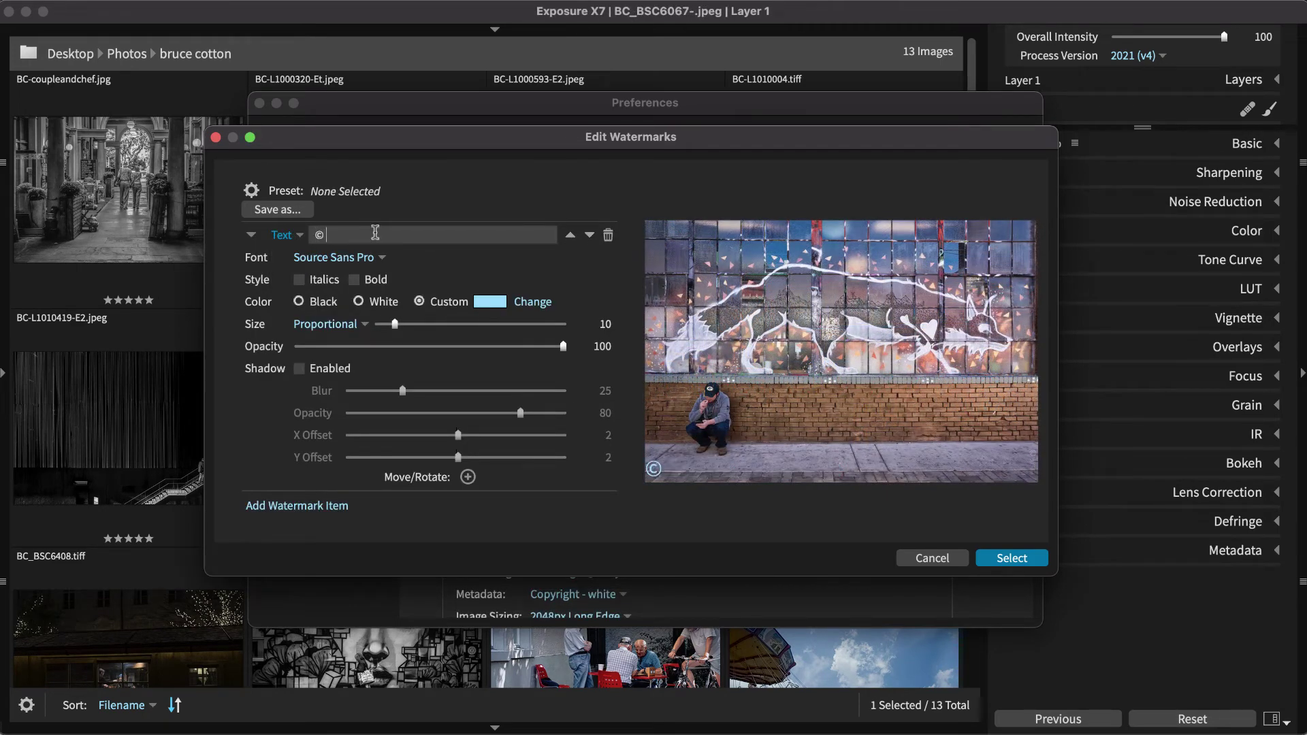
type(" Bruce Cotton Photography")
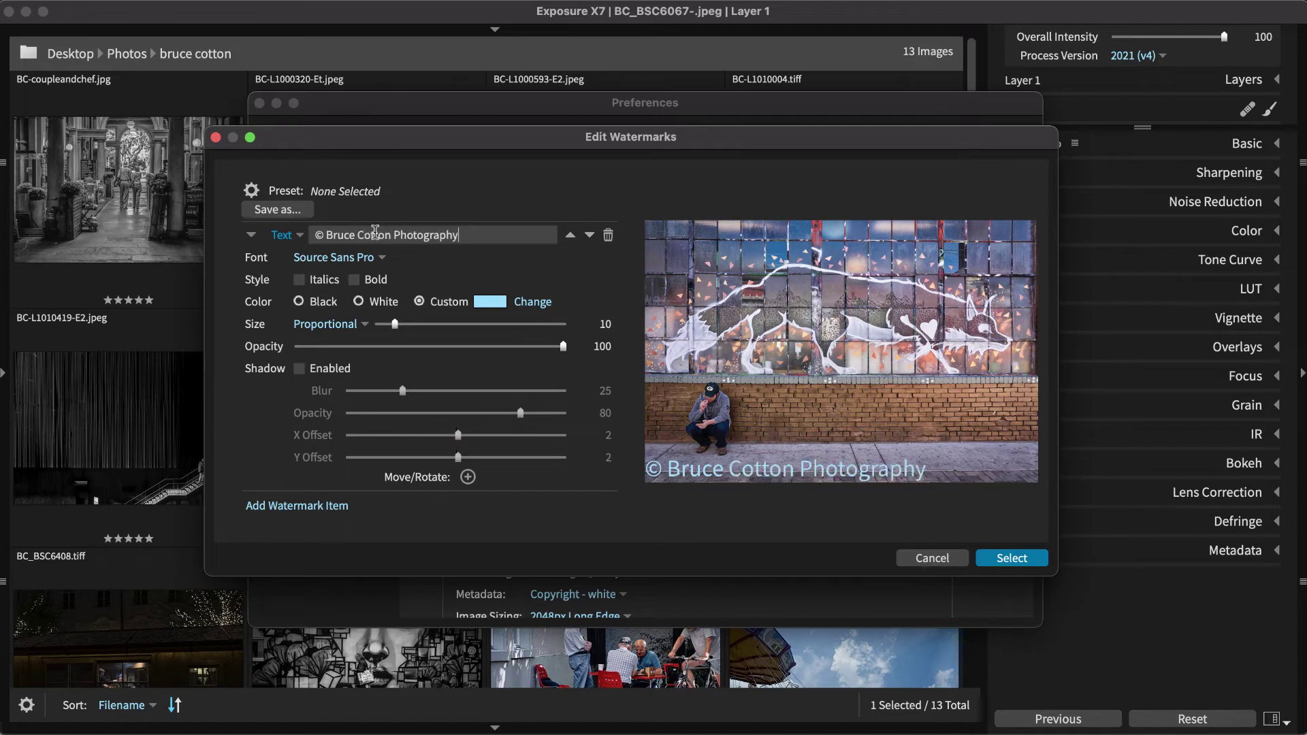
Step: Style the text as white Arial size 5, move it bottom-right, and enable its shadow
left_click(337, 257)
left_click(357, 245)
left_click(374, 301)
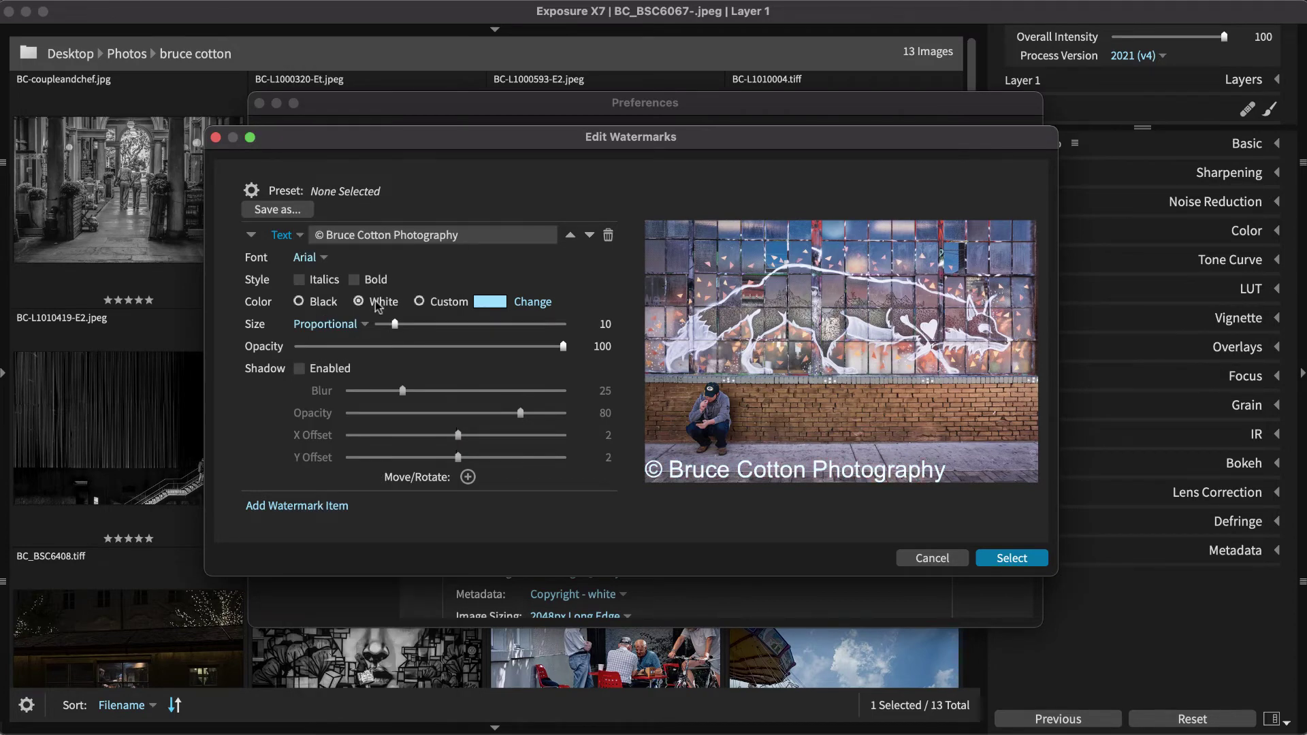
left_click_drag(394, 324, 385, 327)
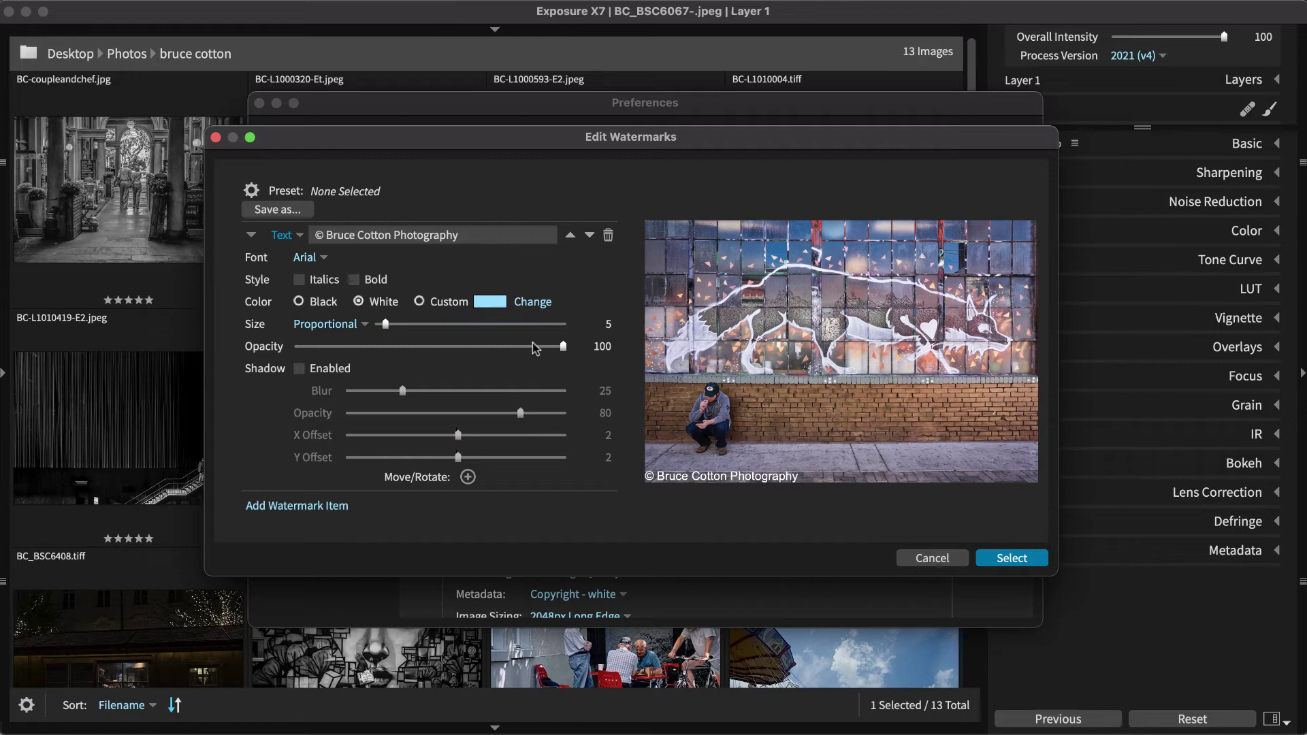
left_click(468, 476)
left_click_drag(652, 480, 907, 486)
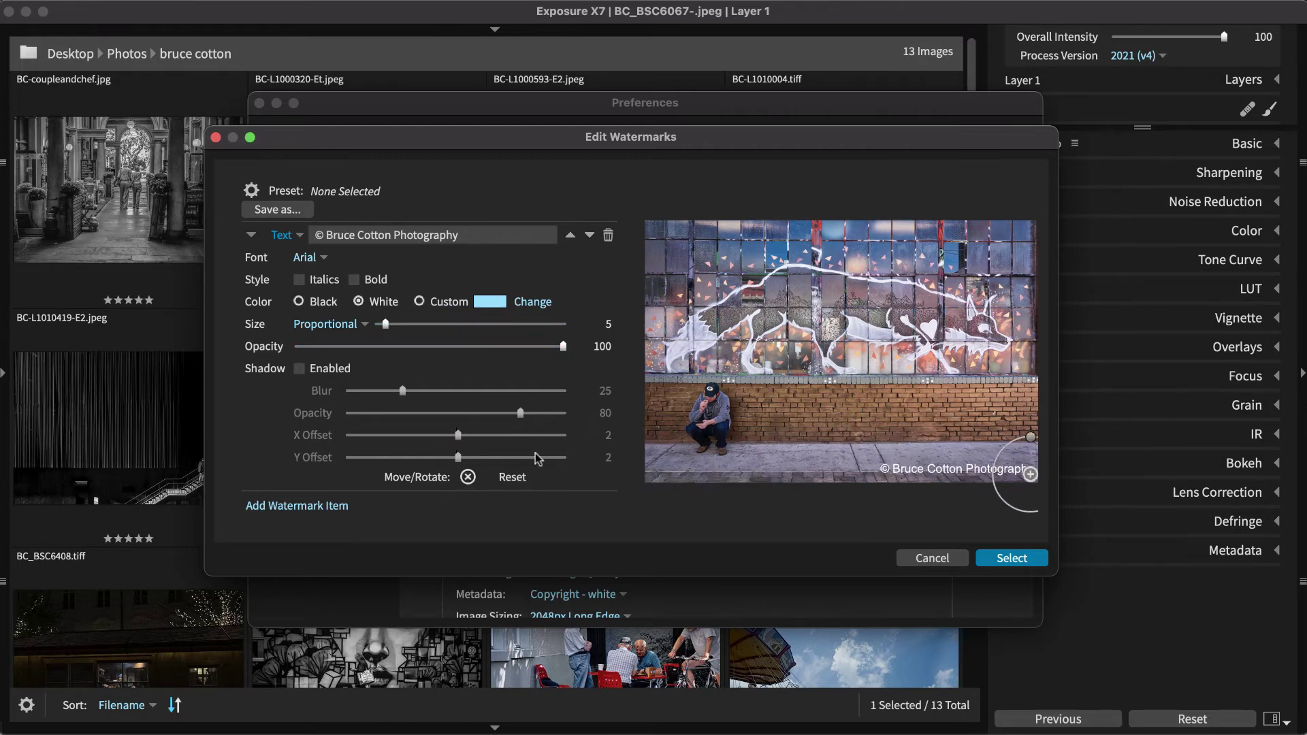
left_click(299, 369)
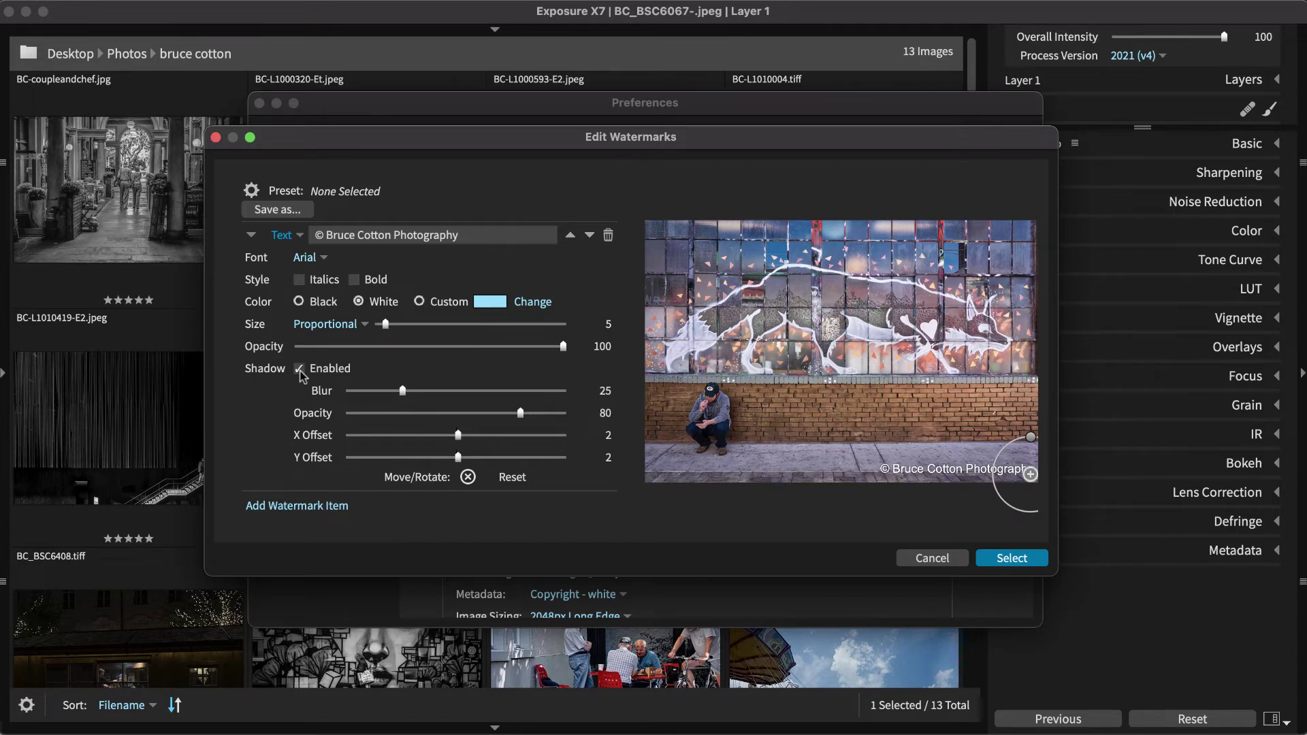
Step: Add an image watermark item using the imported white signature PNG, placed at bottom-left
left_click(251, 235)
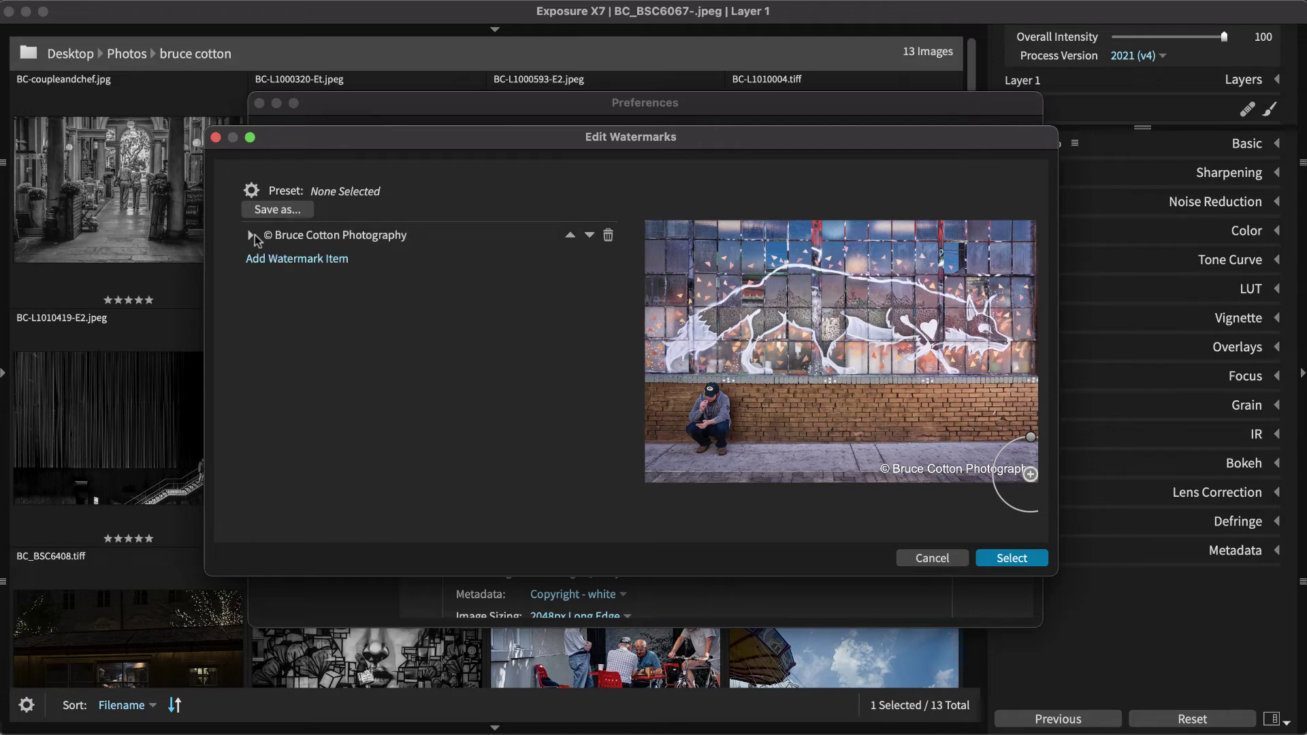
left_click(320, 260)
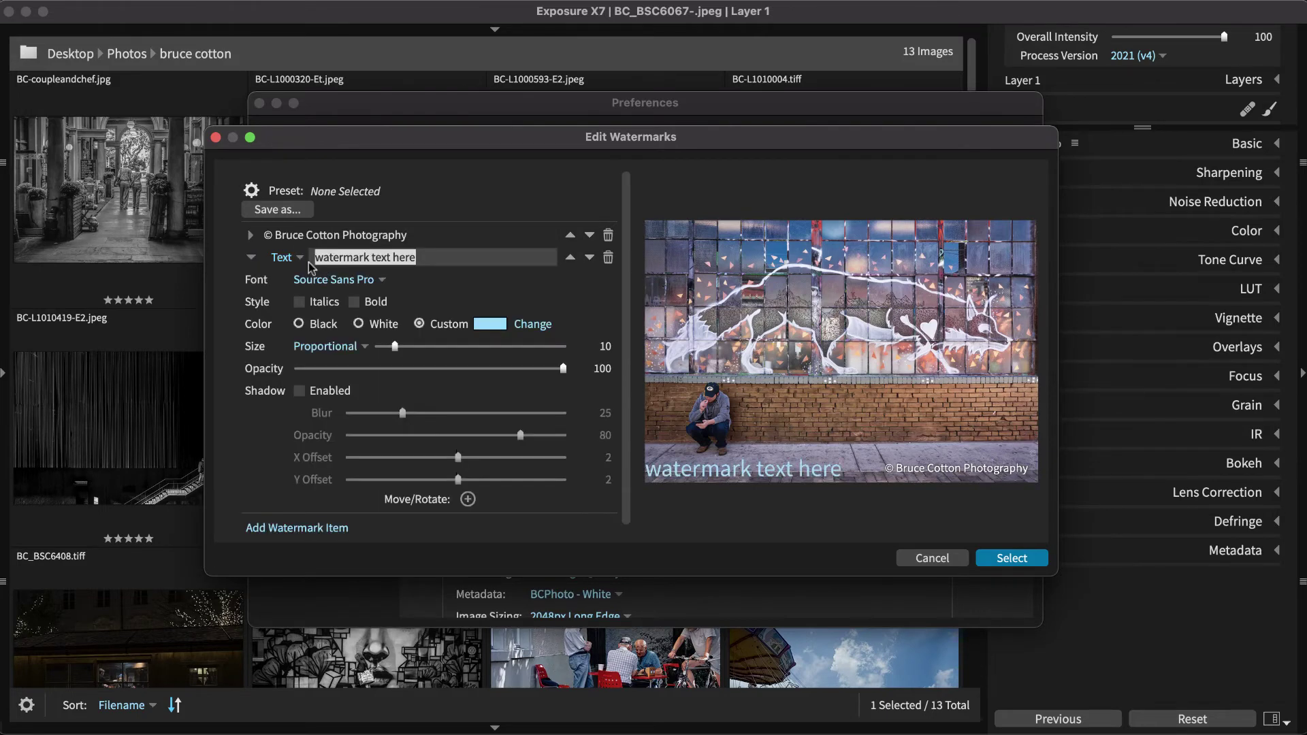
left_click(290, 257)
left_click(310, 300)
left_click(366, 263)
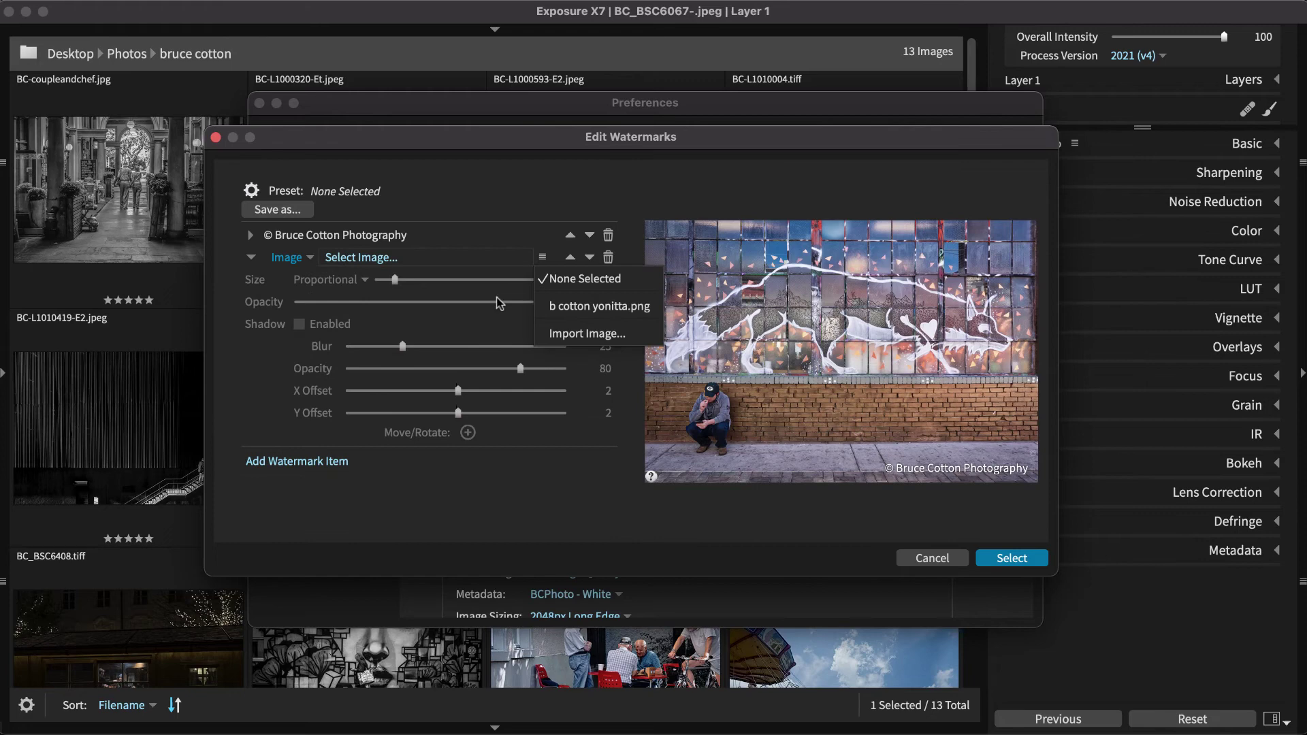
left_click(563, 328)
left_click(454, 358)
left_click(459, 377)
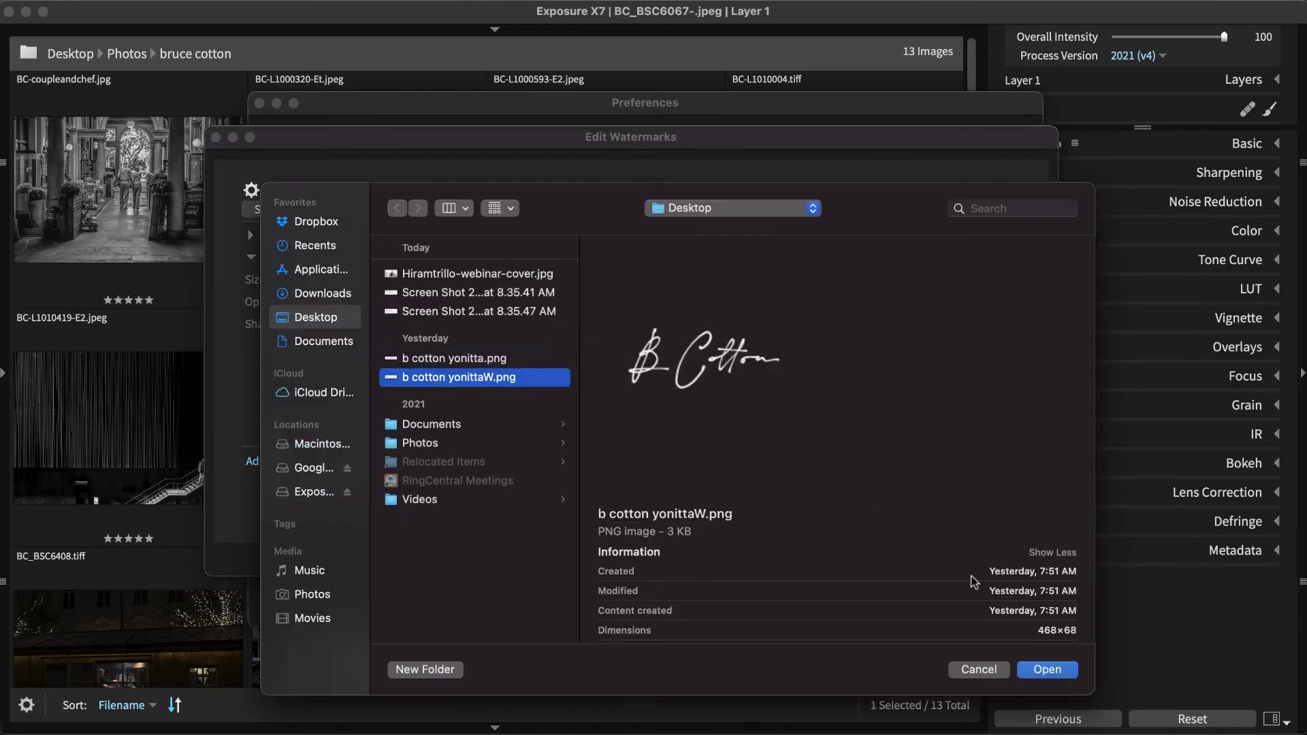
left_click(1048, 670)
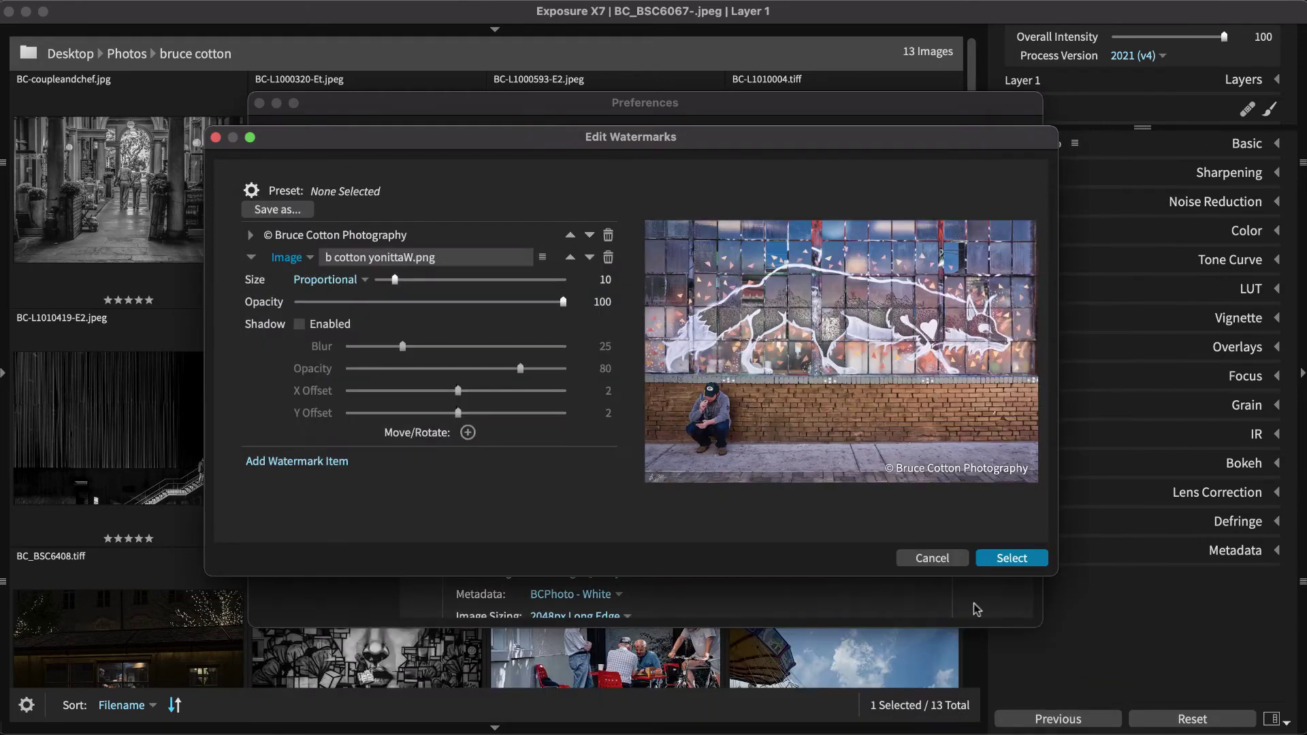
left_click(469, 433)
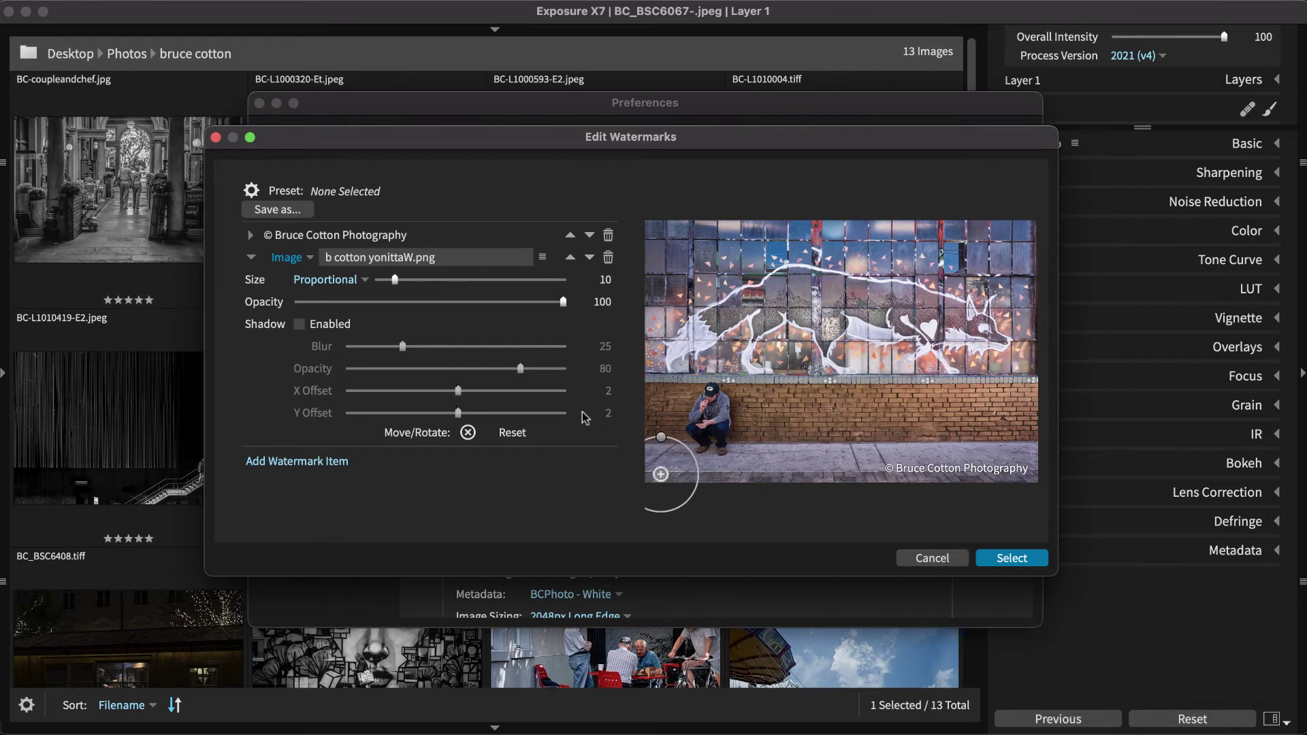
left_click_drag(395, 280, 430, 280)
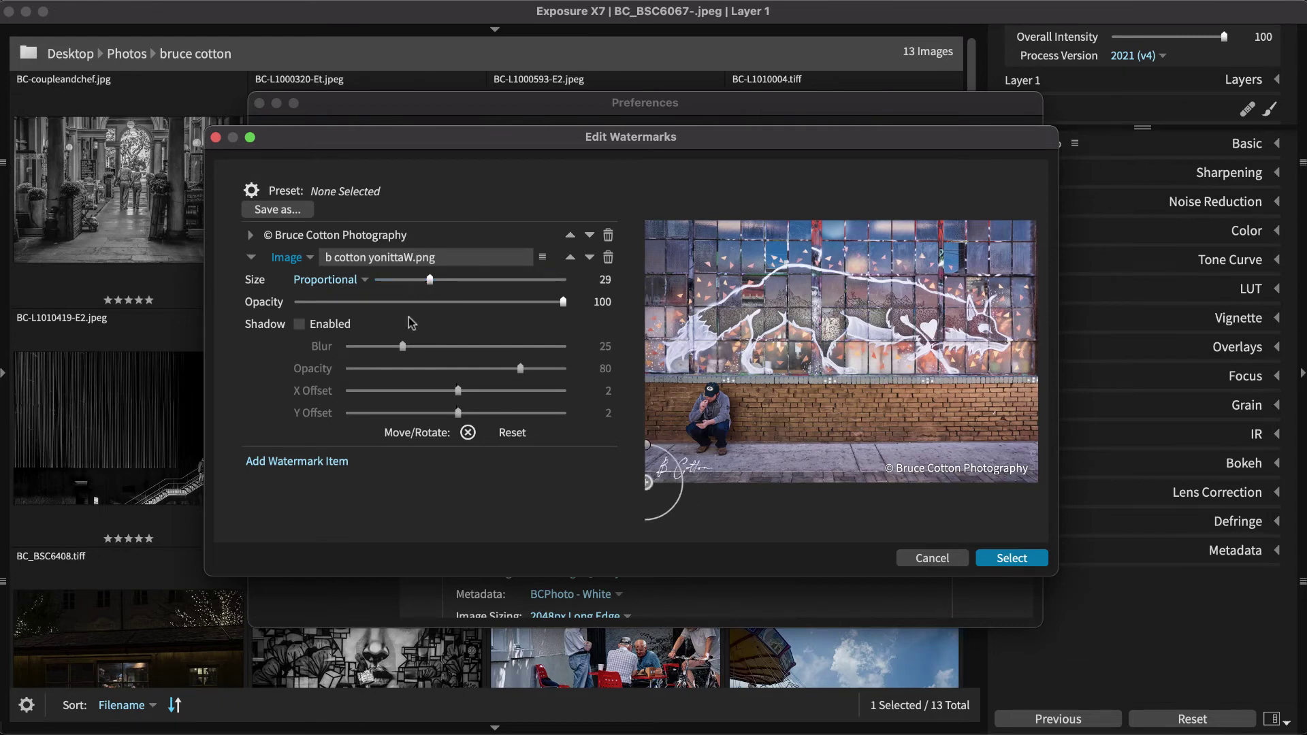
Step: Save the text-plus-signature watermark as a white Copyright-category preset and select it
left_click(308, 213)
type("Bruce Co")
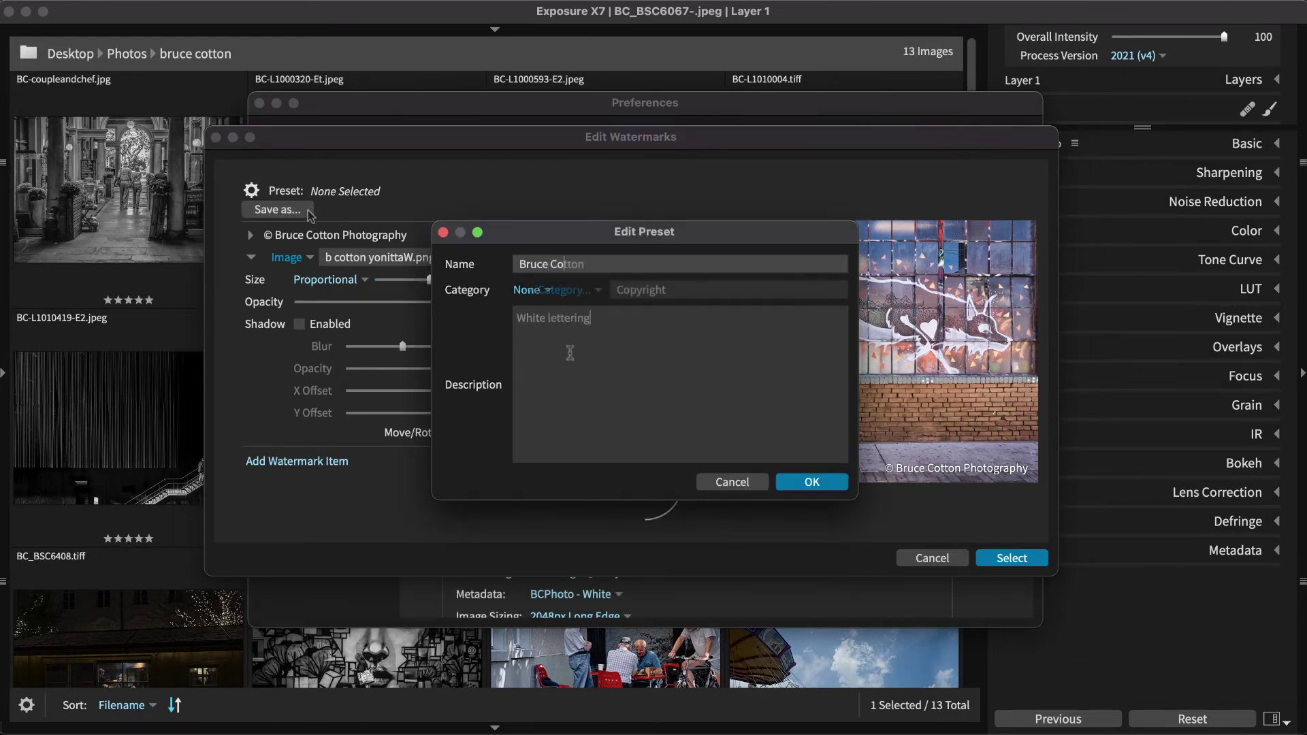
type("ing and white signature logo")
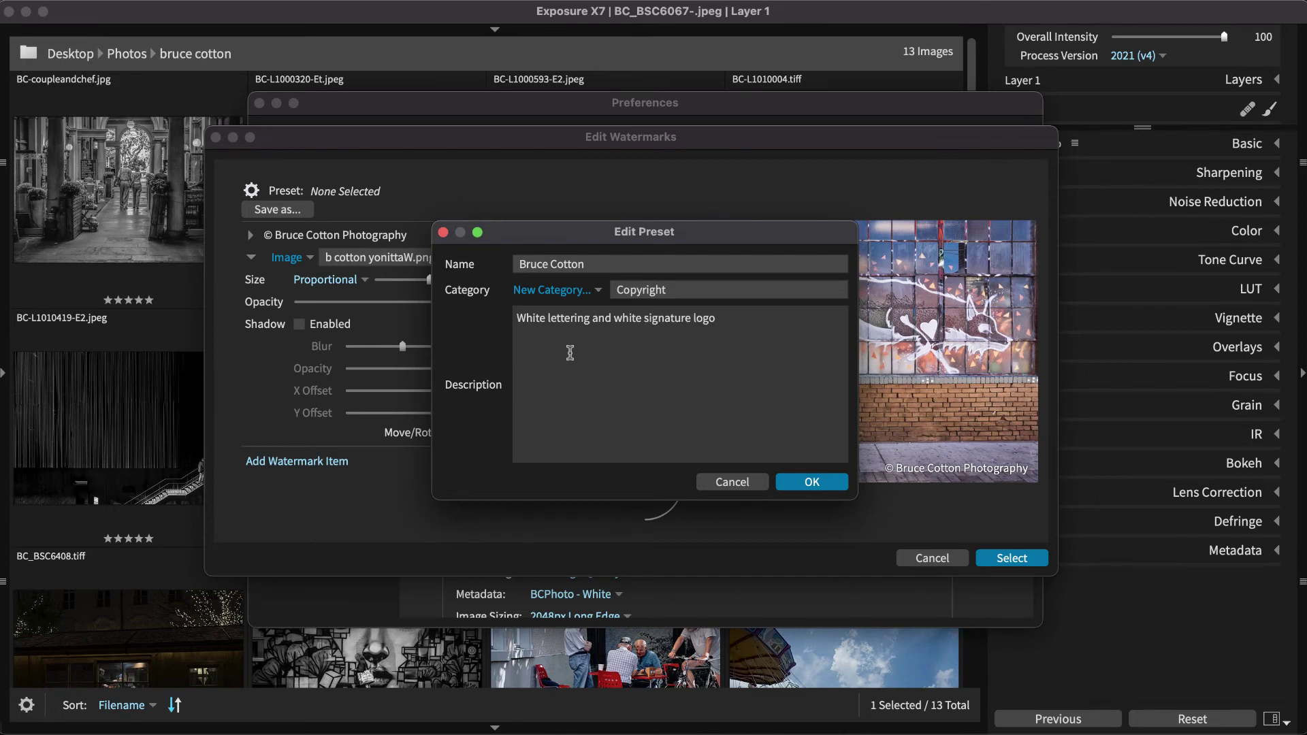
key("shift+Tab")
key("shift+Tab")
type("- white")
left_click(807, 481)
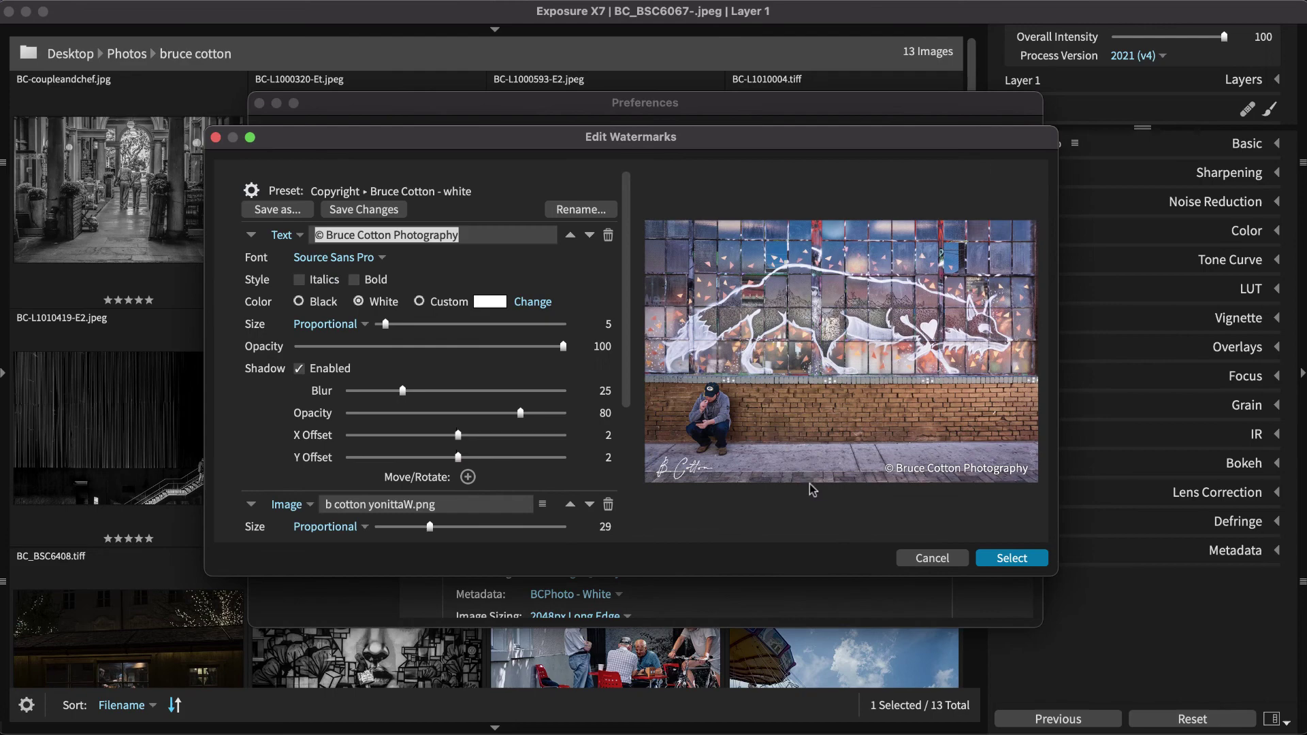
left_click(215, 137)
Step: Pick the new white signature preset from the Watermark list's Copyright submenu
left_click(573, 318)
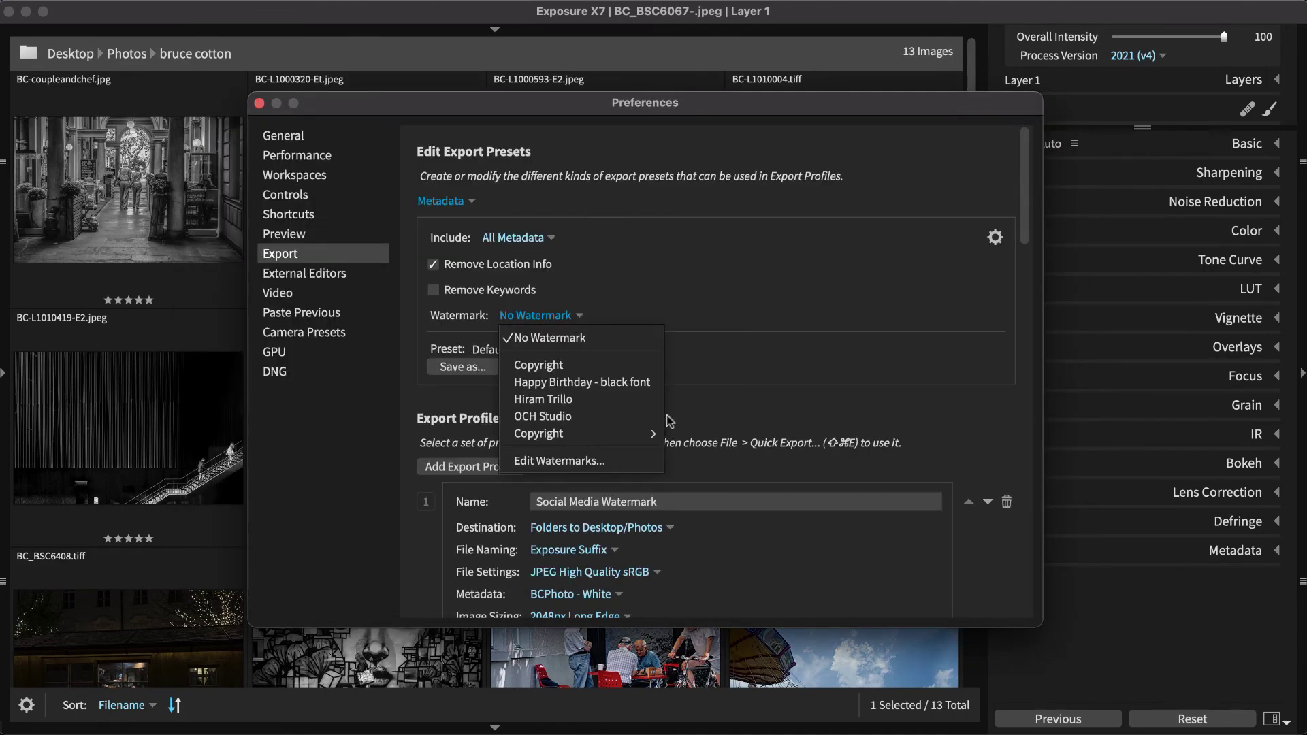
left_click(695, 436)
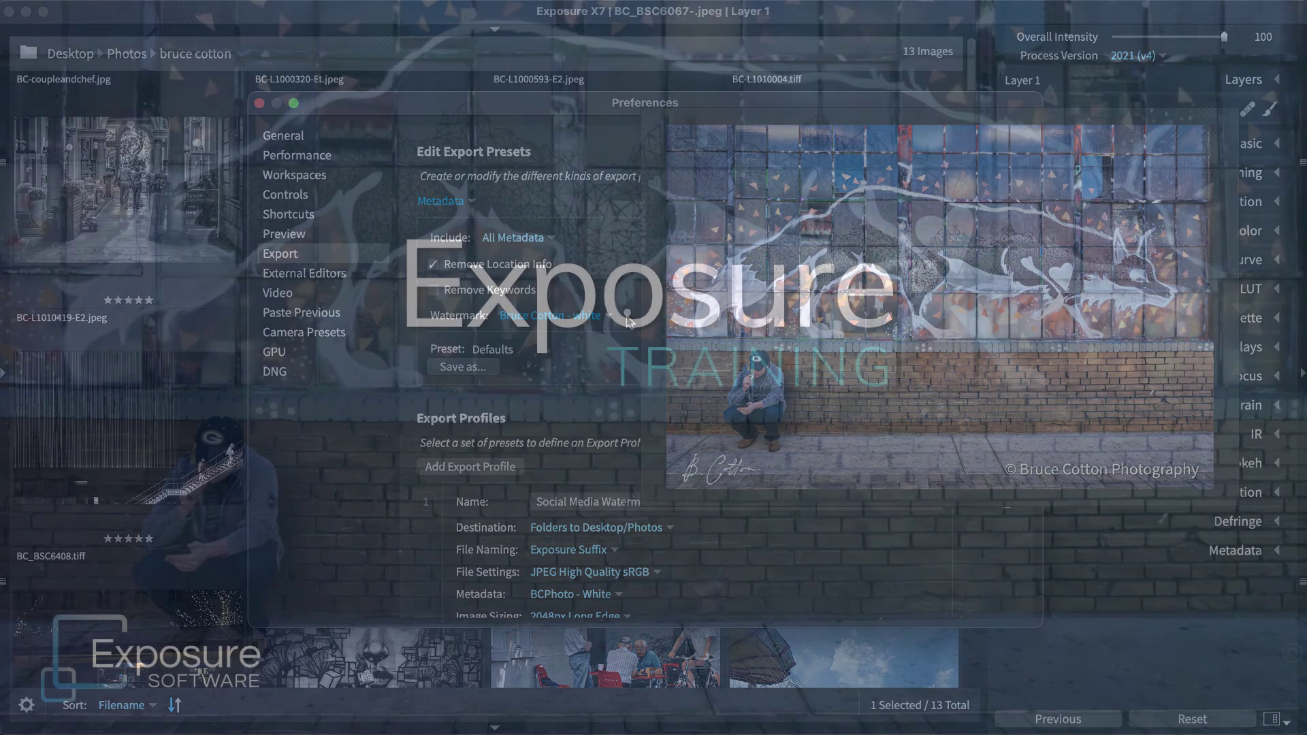